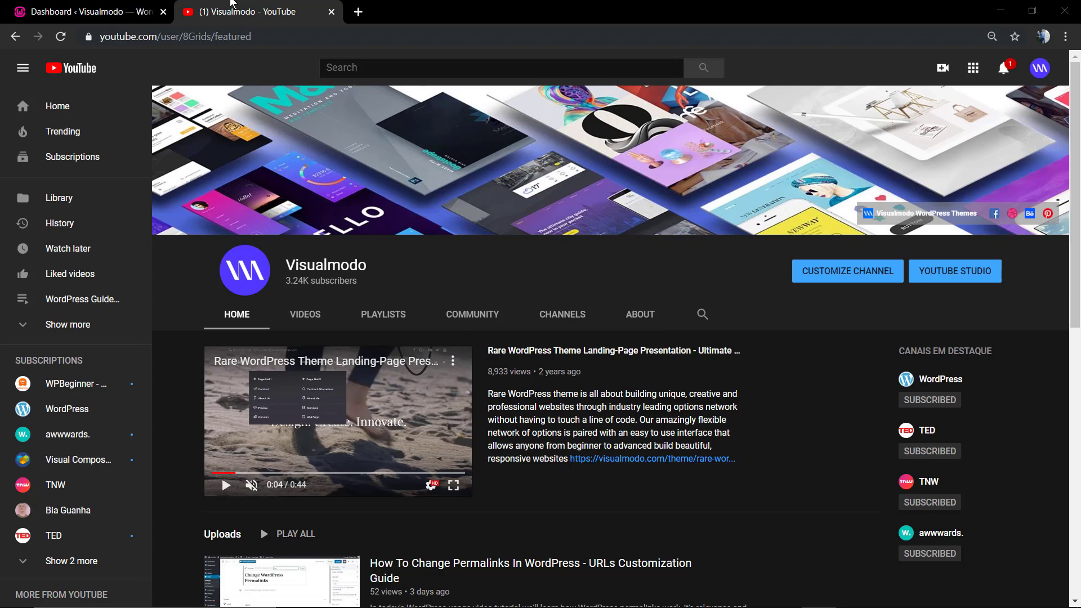
Step: Leave the Visualmodo YouTube channel for the WordPress Dashboard browser tab
left_click(130, 15)
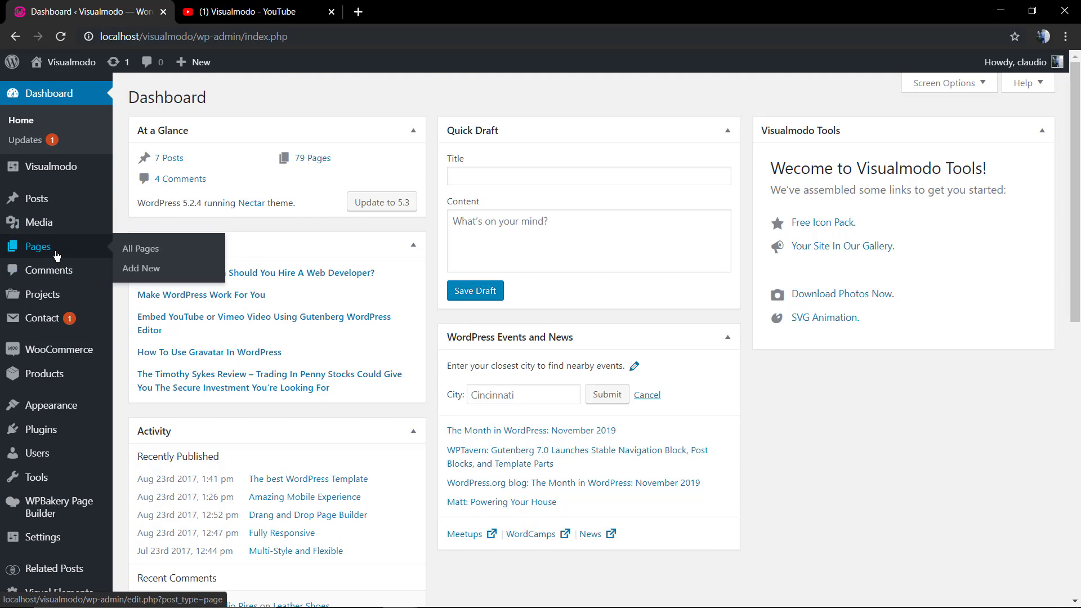
mouse_move(36, 199)
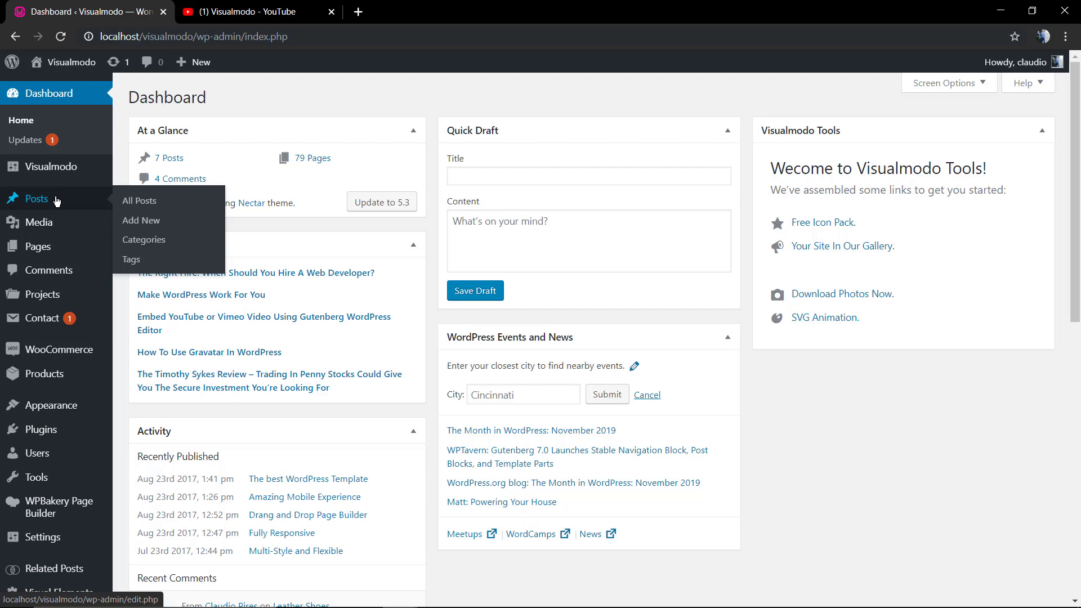
Step: Go to the Posts list and add a new post
left_click(57, 201)
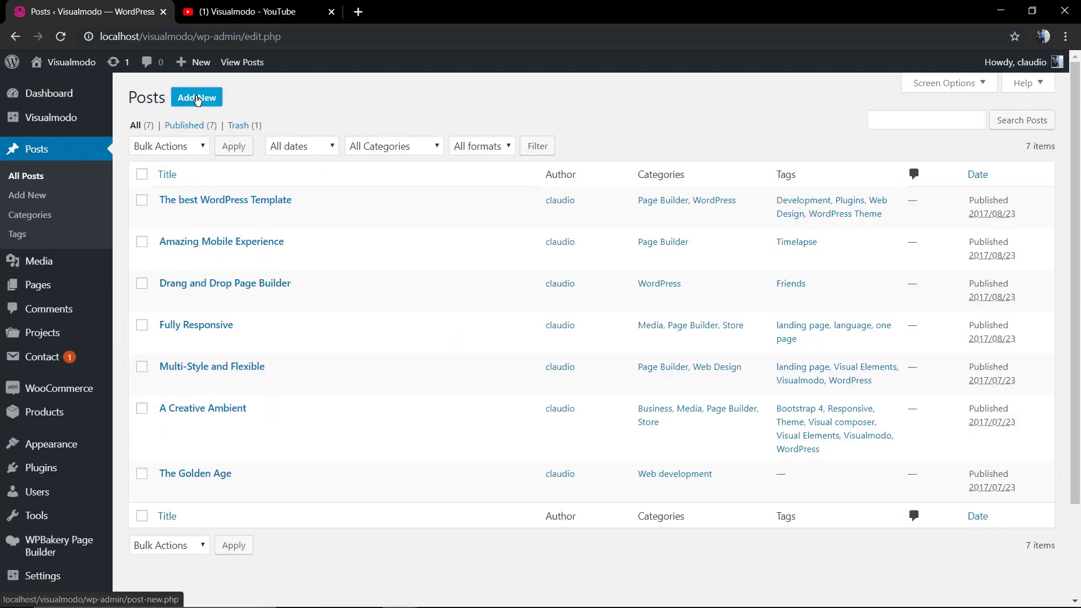
left_click(201, 106)
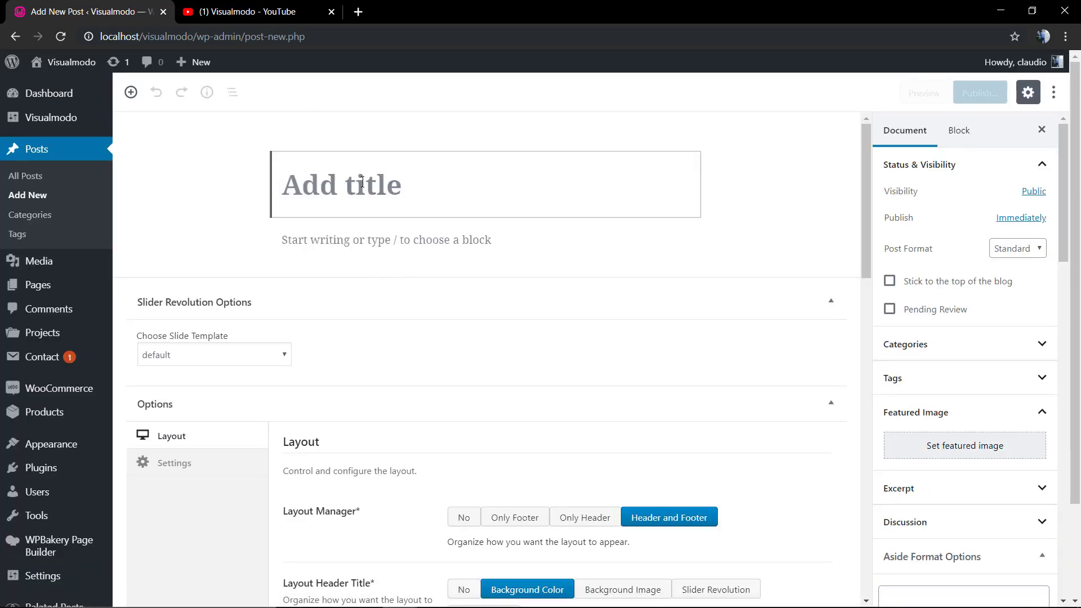
type("Em")
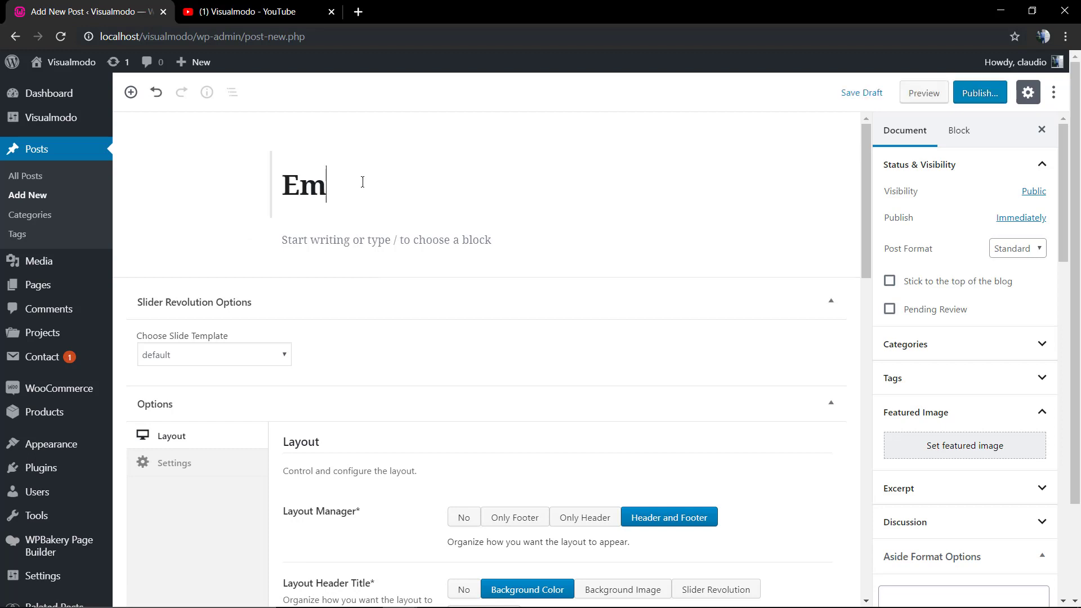
type("bed Y")
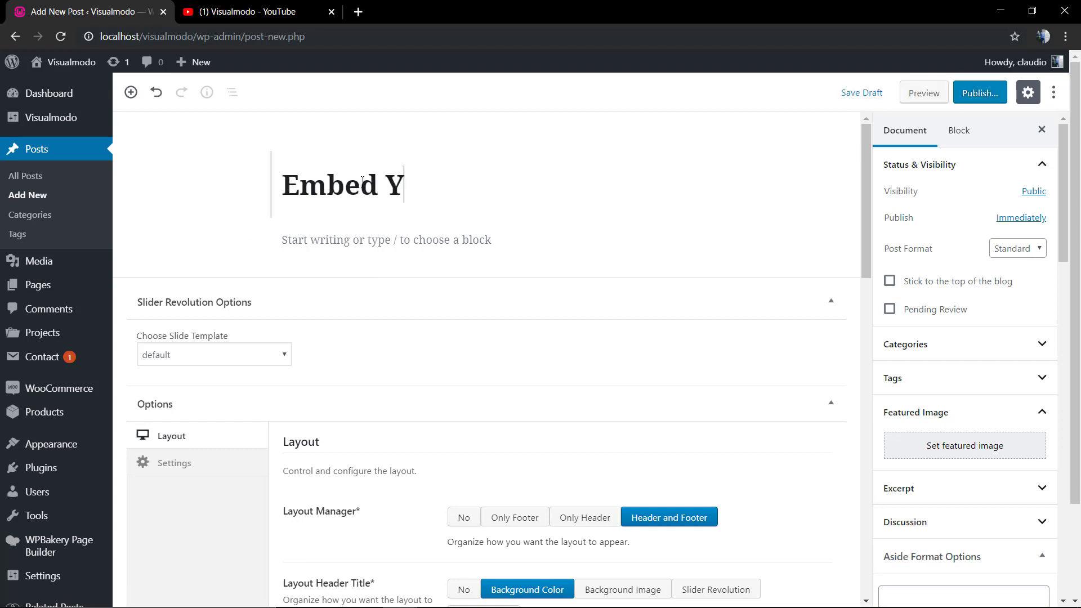
type("ouTube video")
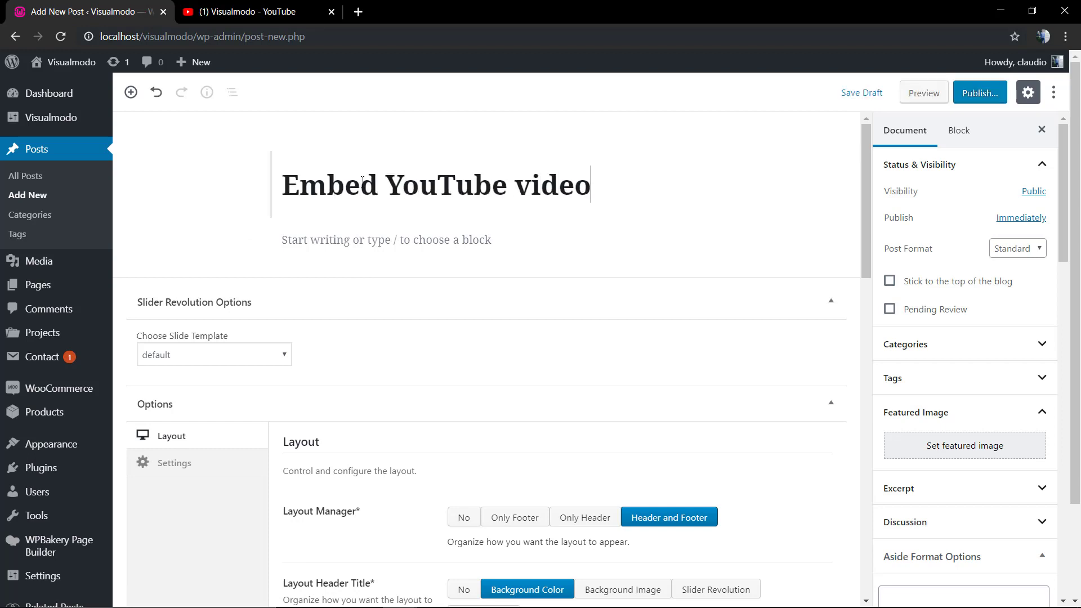
type(" Using Gut")
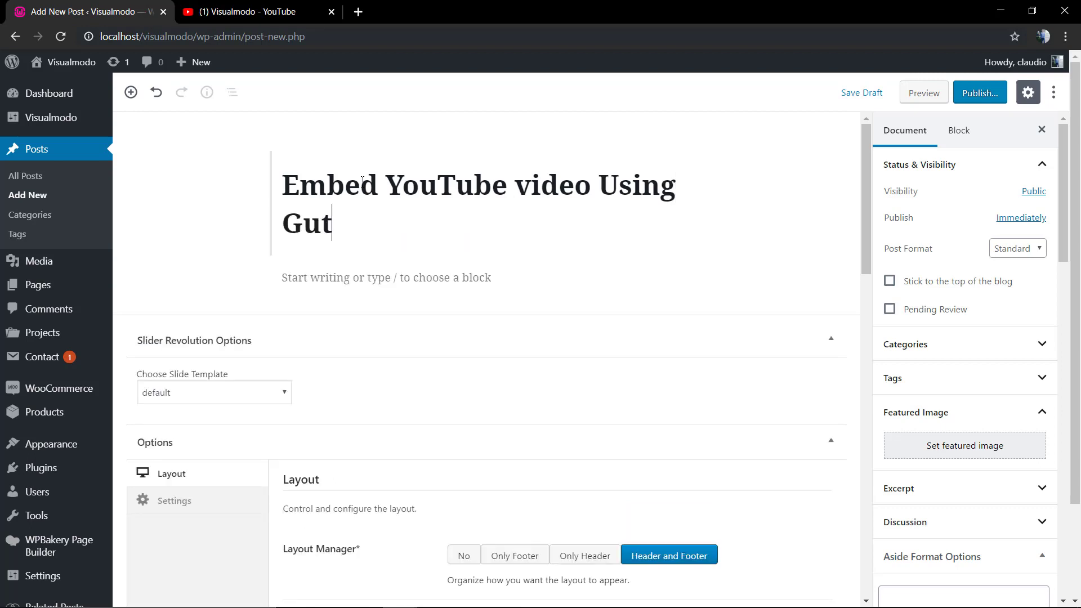
type("enberg ")
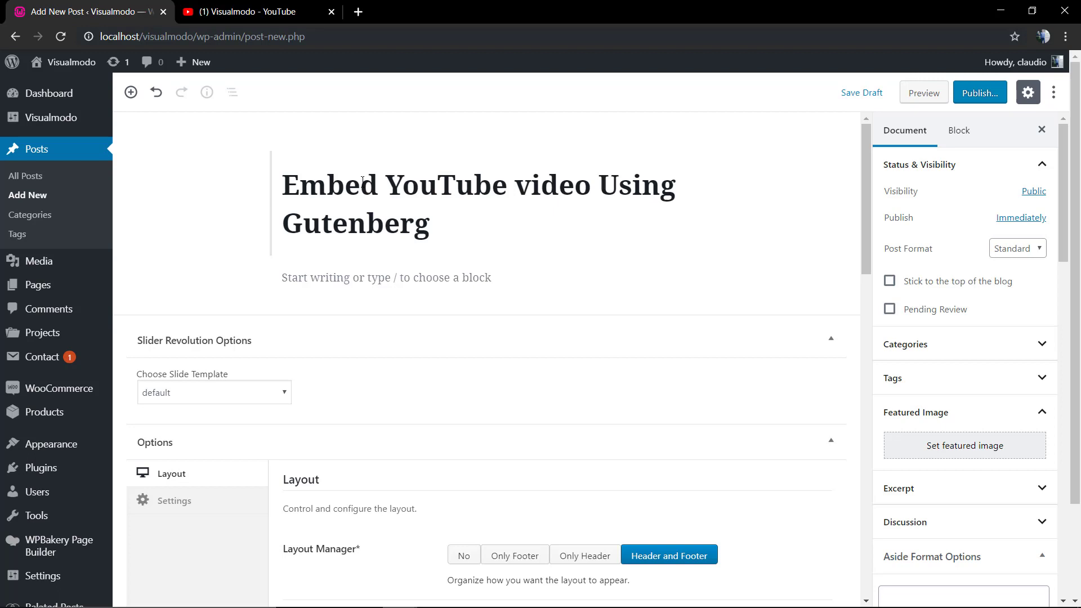
type("g")
Step: Fix the title 'Embed YouTube video Using Gutenberg' and set the header title height to Small
key("BackSpace")
triple_click(355, 201)
key("ctrl+c")
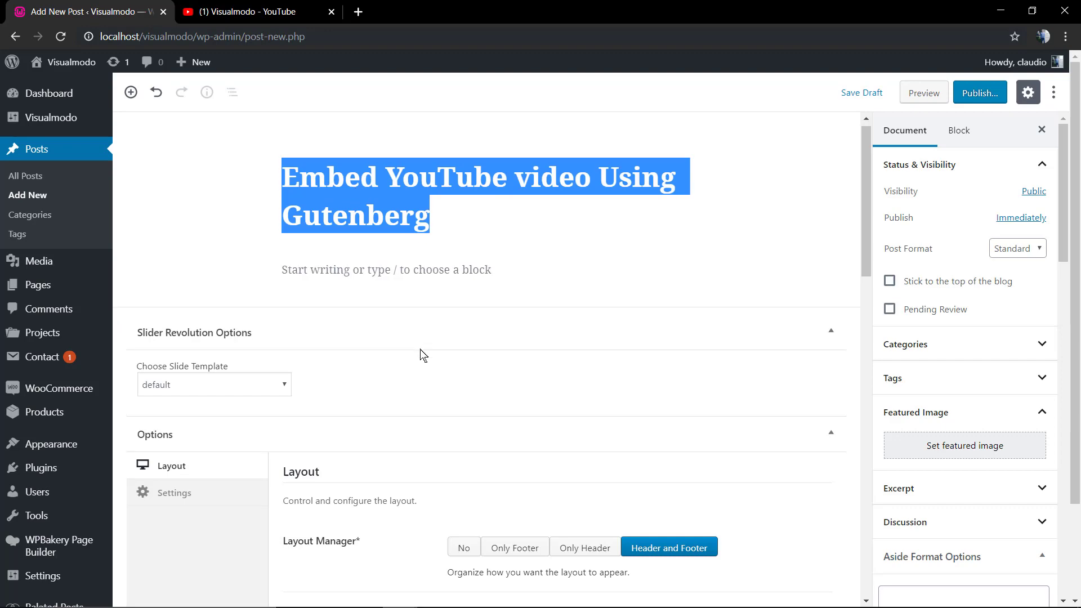
scroll(422, 355, "down", 5)
scroll(480, 465, "down", 2)
left_click(470, 451)
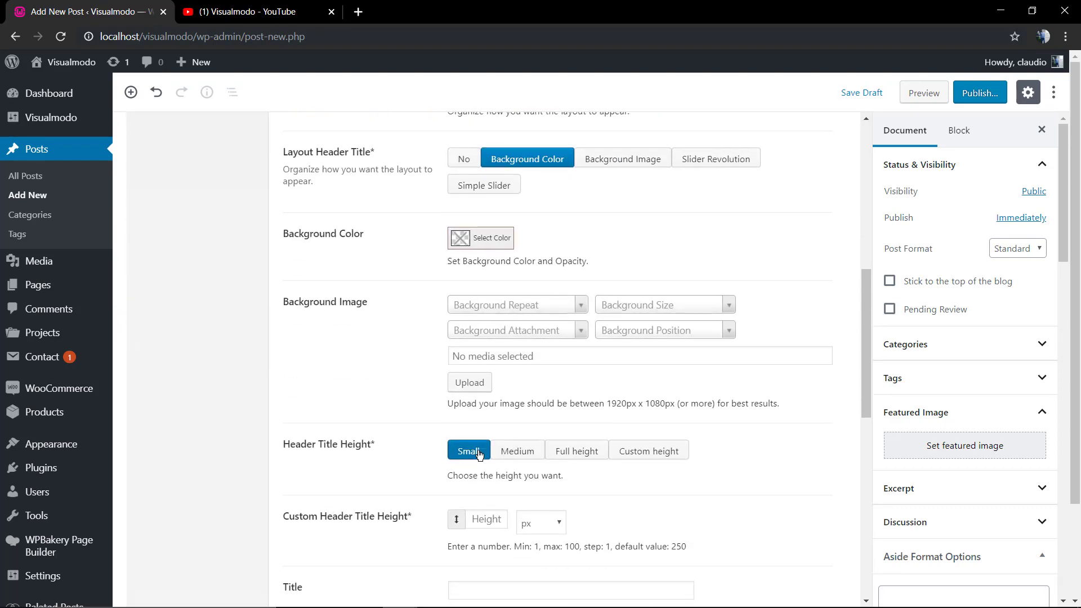
scroll(488, 392, "down", 3)
left_click(487, 364)
key("ctrl+v")
scroll(416, 356, "up", 4)
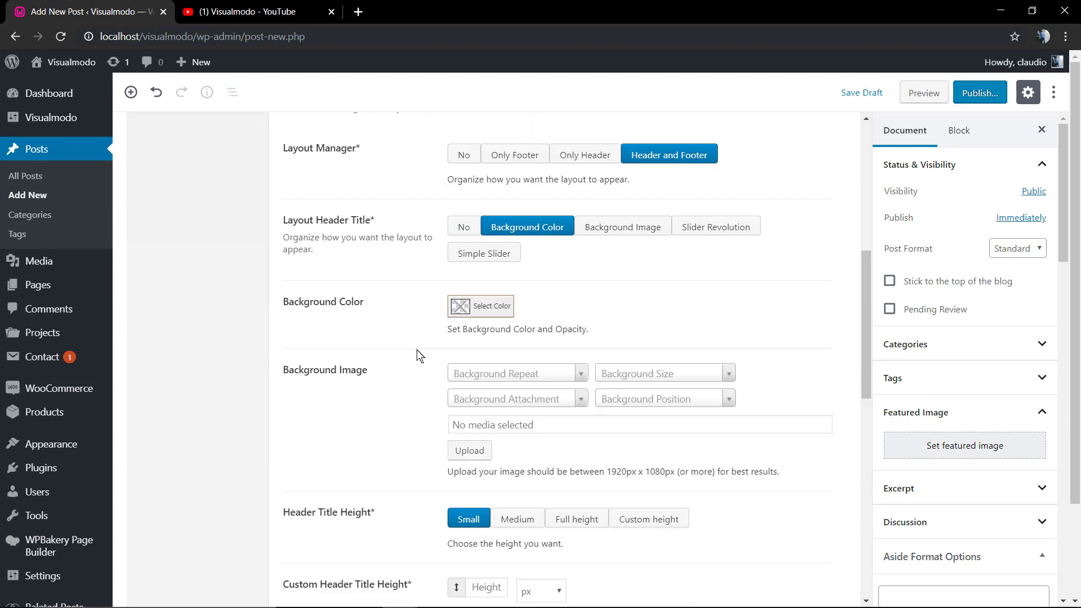
scroll(415, 356, "up", 6)
scroll(447, 241, "down", 2)
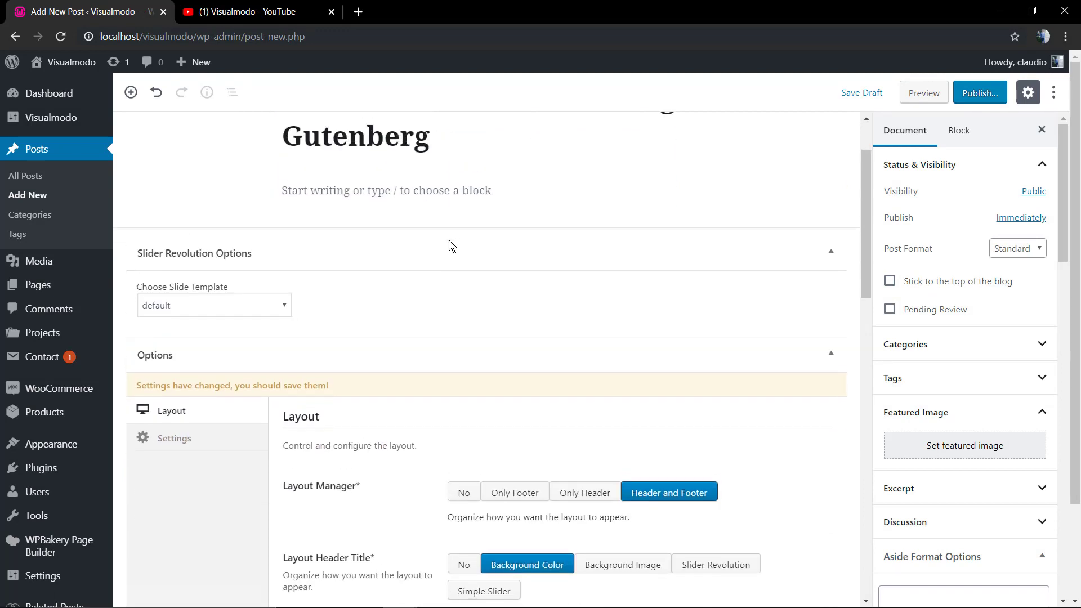
scroll(406, 250, "up", 2)
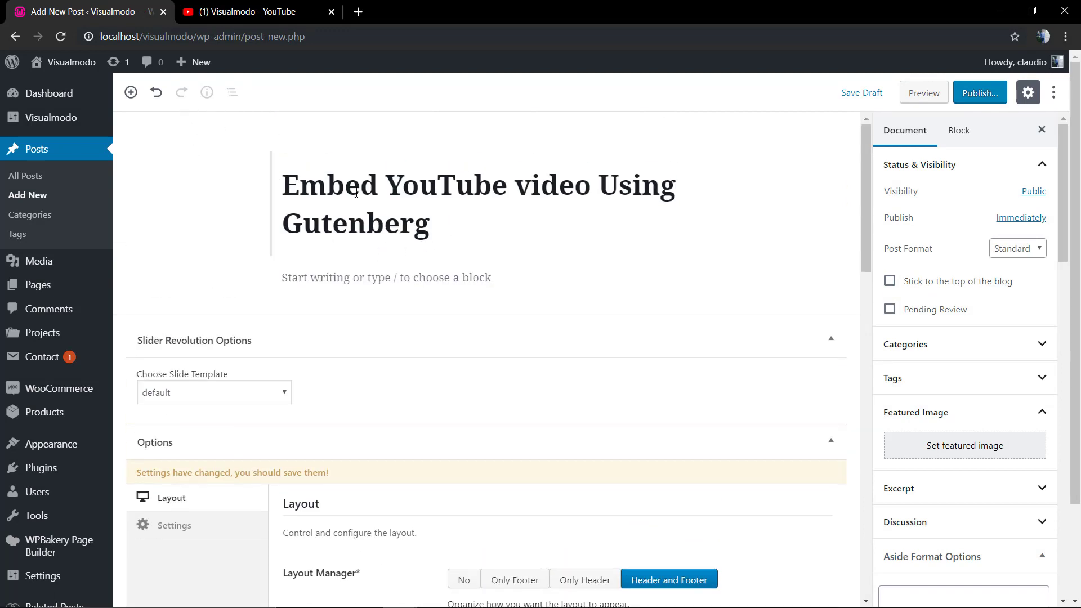
mouse_move(394, 190)
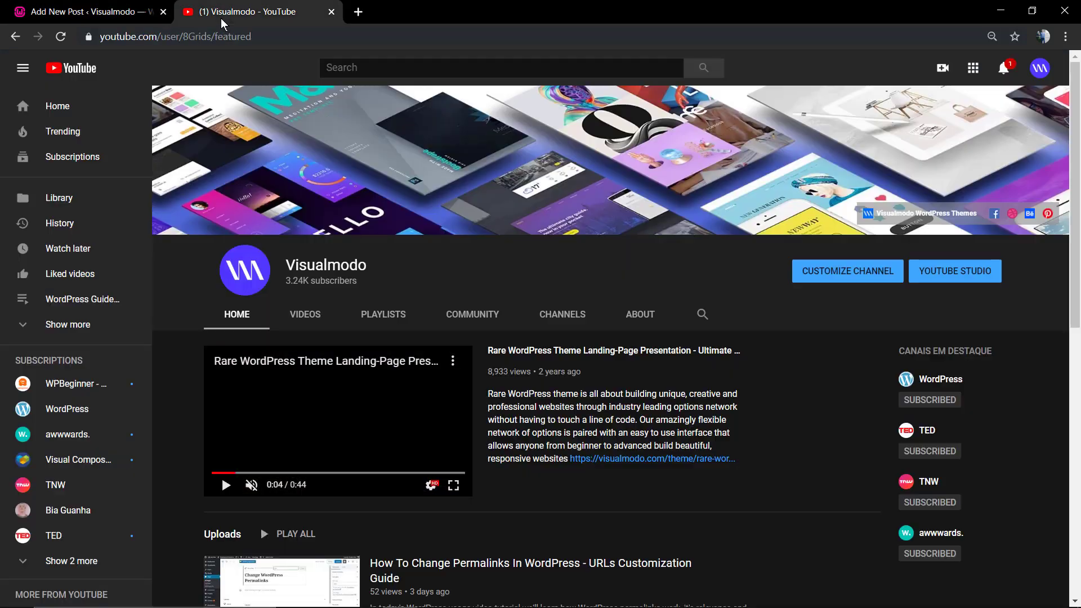
Step: Check the channel's featured video, then expand Common Blocks for the empty paragraph
left_click(246, 12)
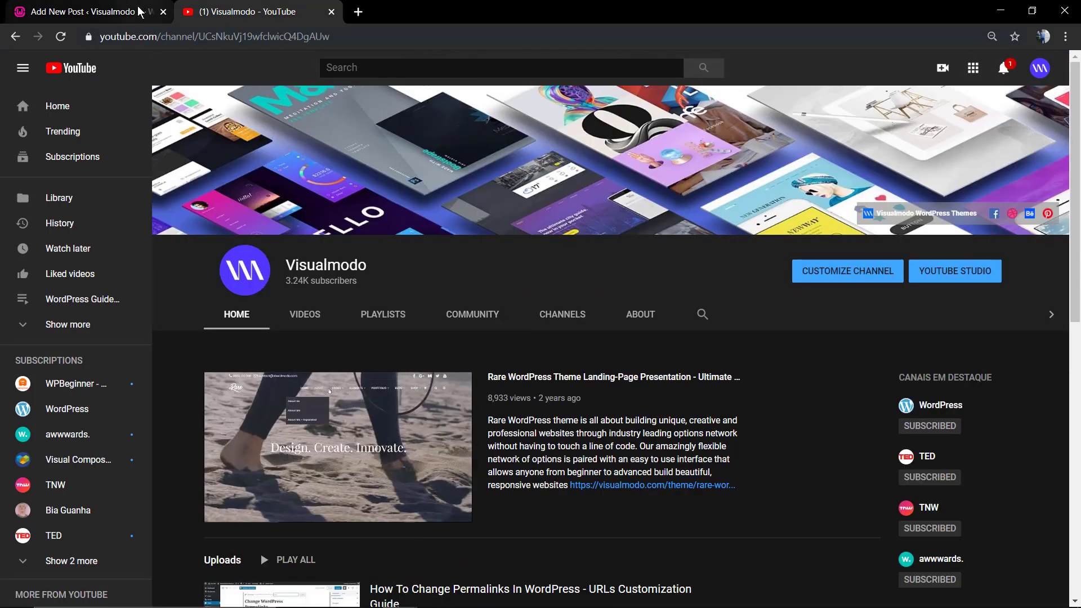
left_click(139, 12)
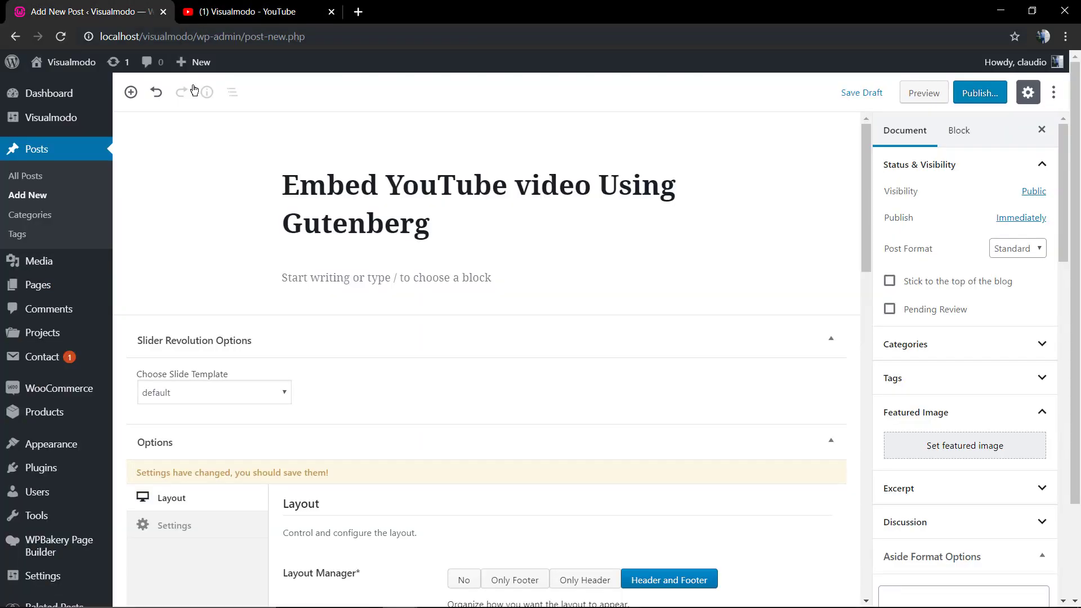
left_click(375, 274)
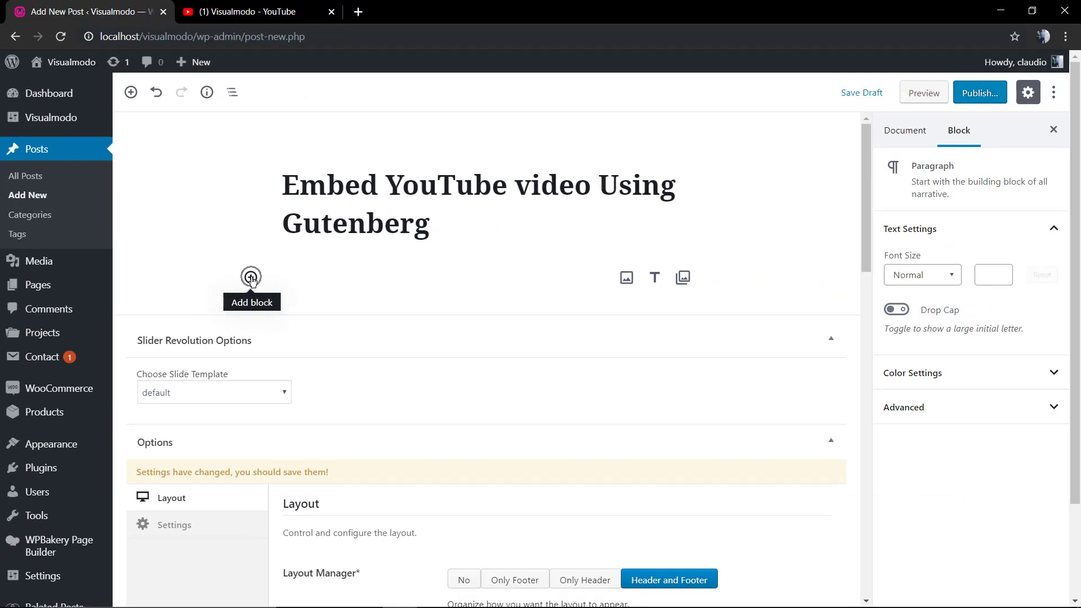
left_click(250, 279)
scroll(349, 409, "down", 3)
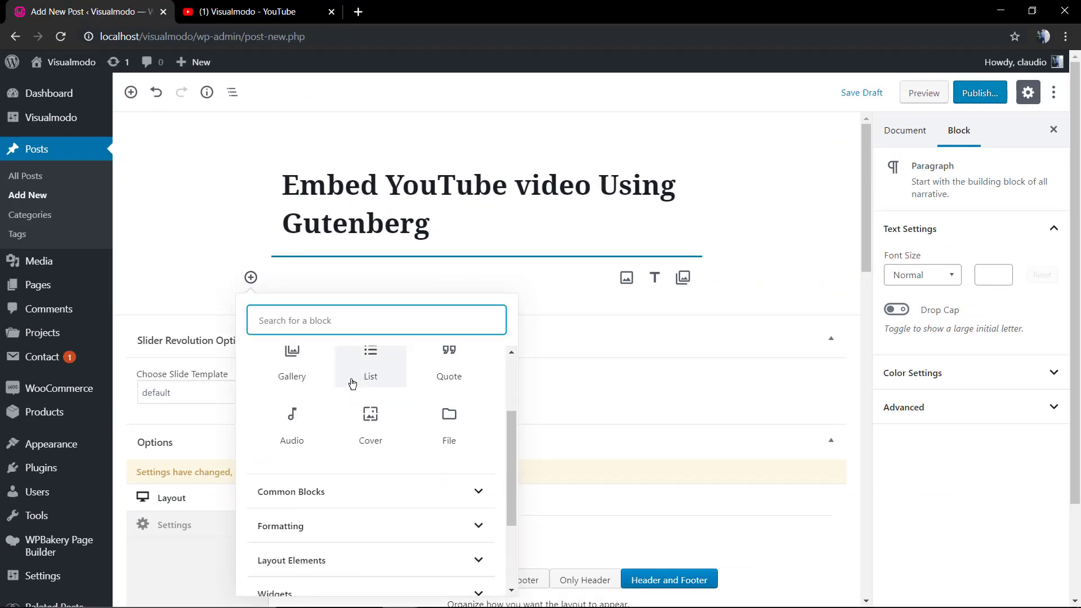
scroll(353, 384, "down", 2)
scroll(338, 397, "down", 1)
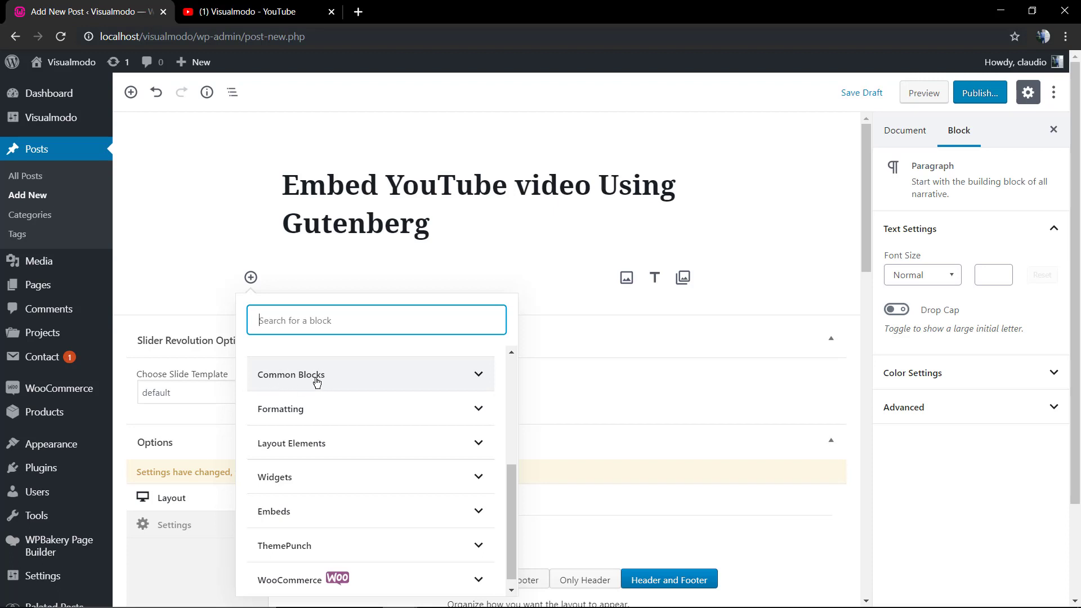
left_click(479, 381)
scroll(374, 431, "down", 2)
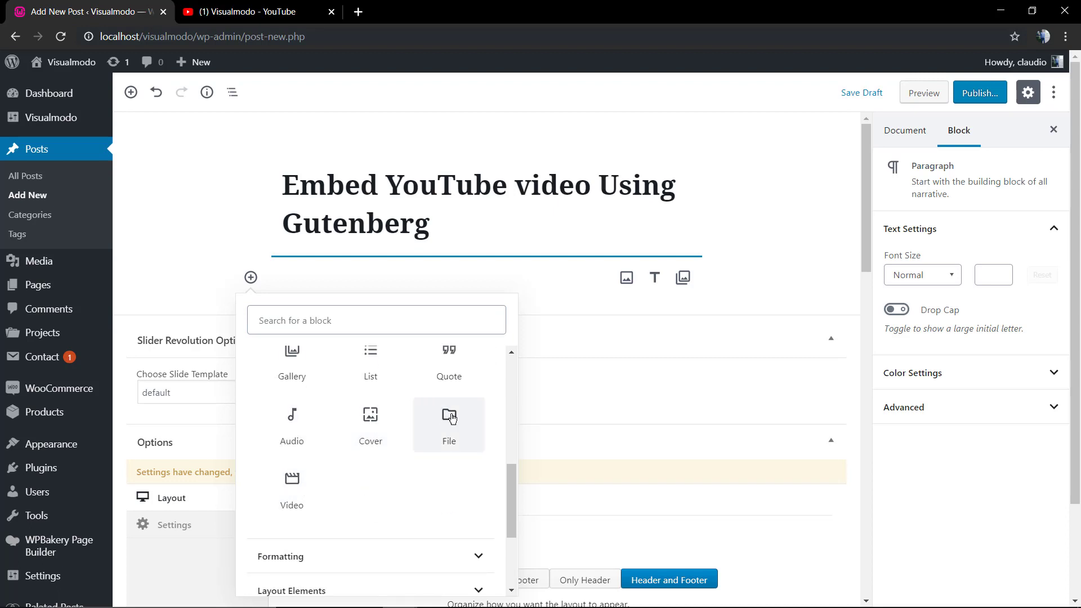
scroll(435, 417, "up", 2)
scroll(405, 413, "down", 2)
scroll(338, 410, "down", 2)
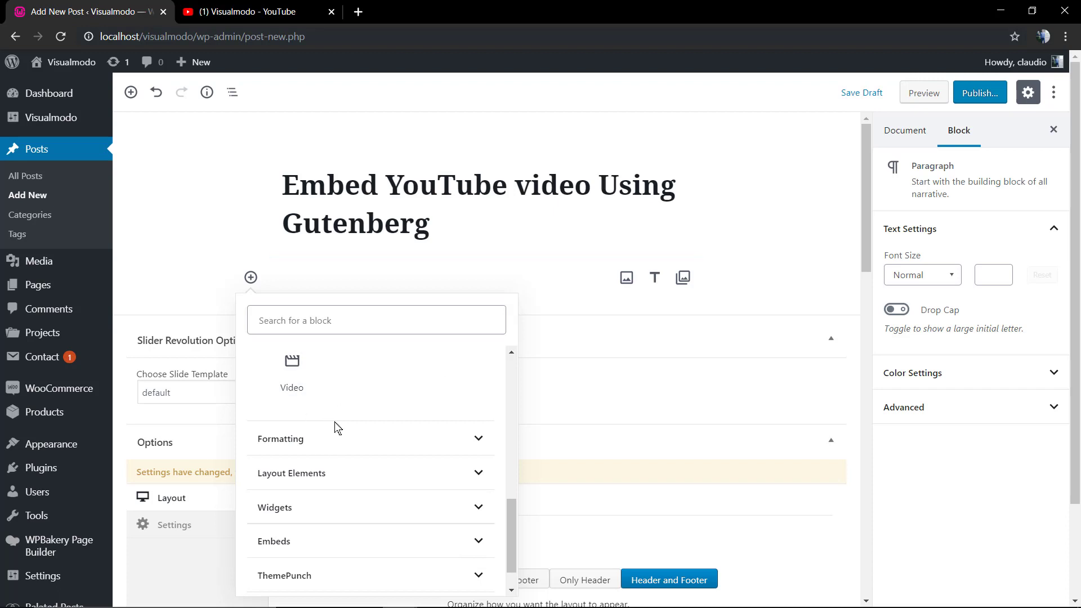
scroll(347, 439, "up", 3)
scroll(338, 441, "down", 2)
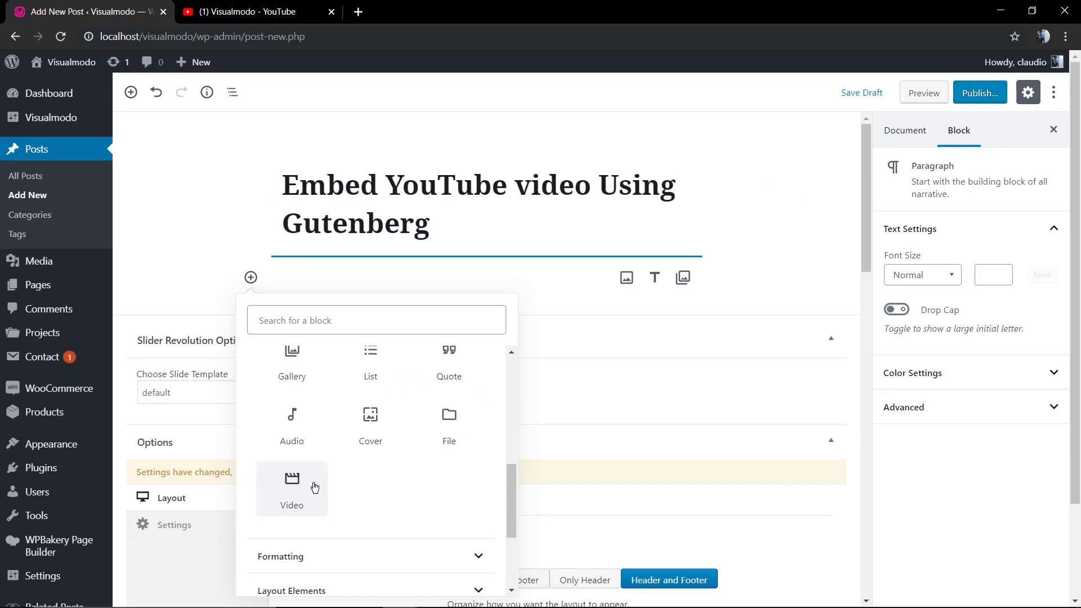
Step: Embed the pasted YouTube address in a video block and caption it 'This is a video from YouTube'
left_click(315, 488)
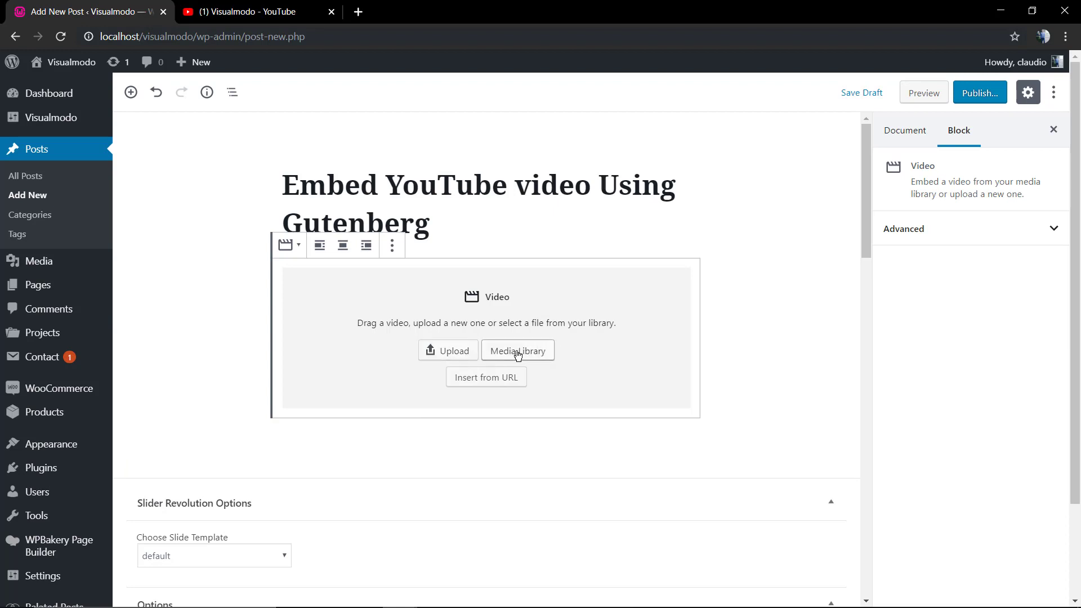
left_click(493, 378)
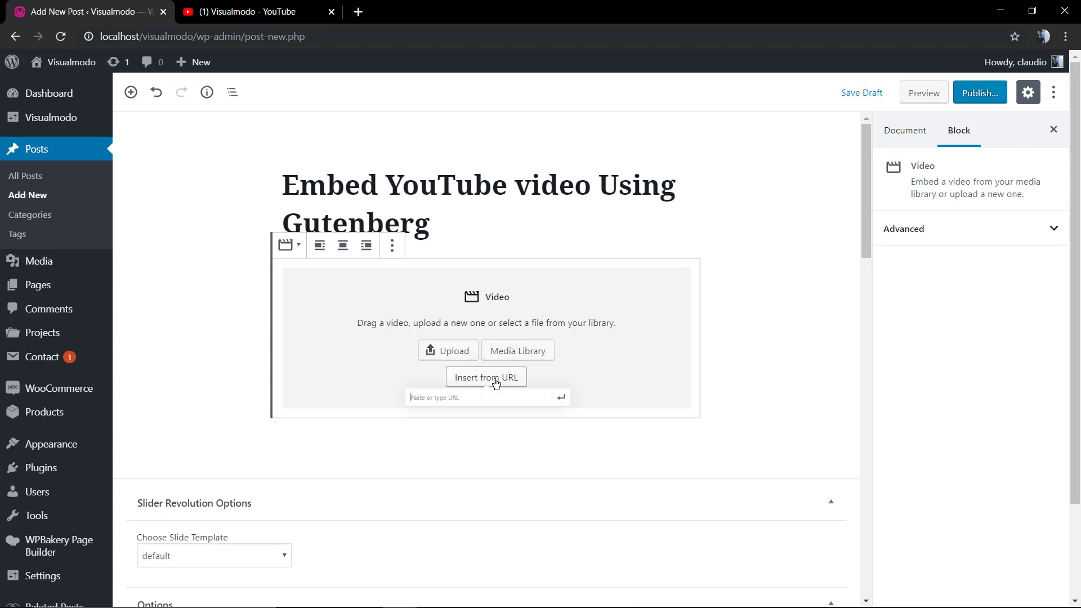
key("ctrl+v")
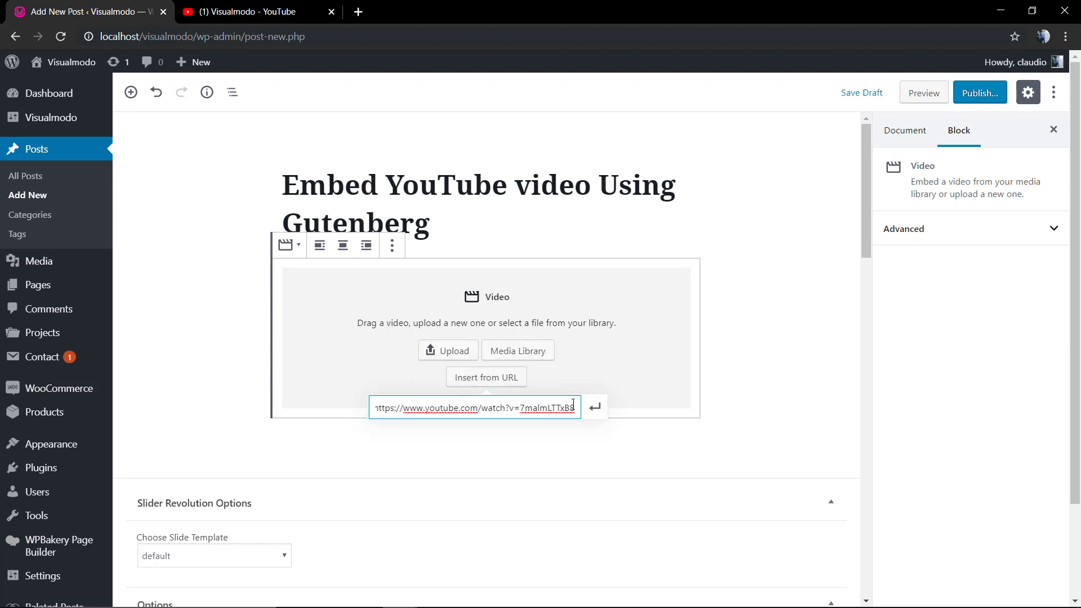
left_click(595, 407)
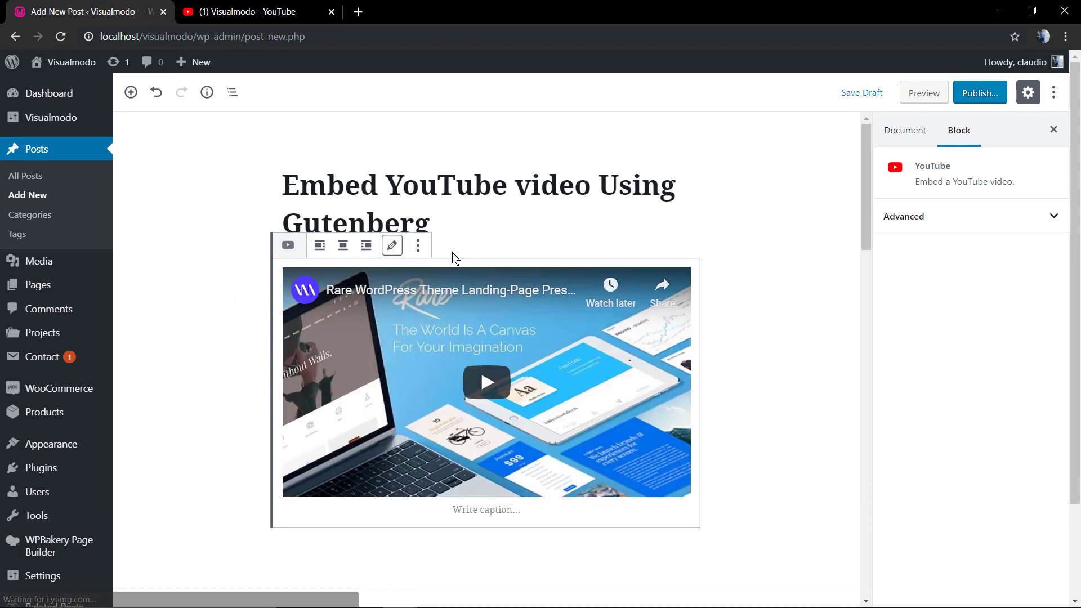
left_click(492, 513)
type("Th")
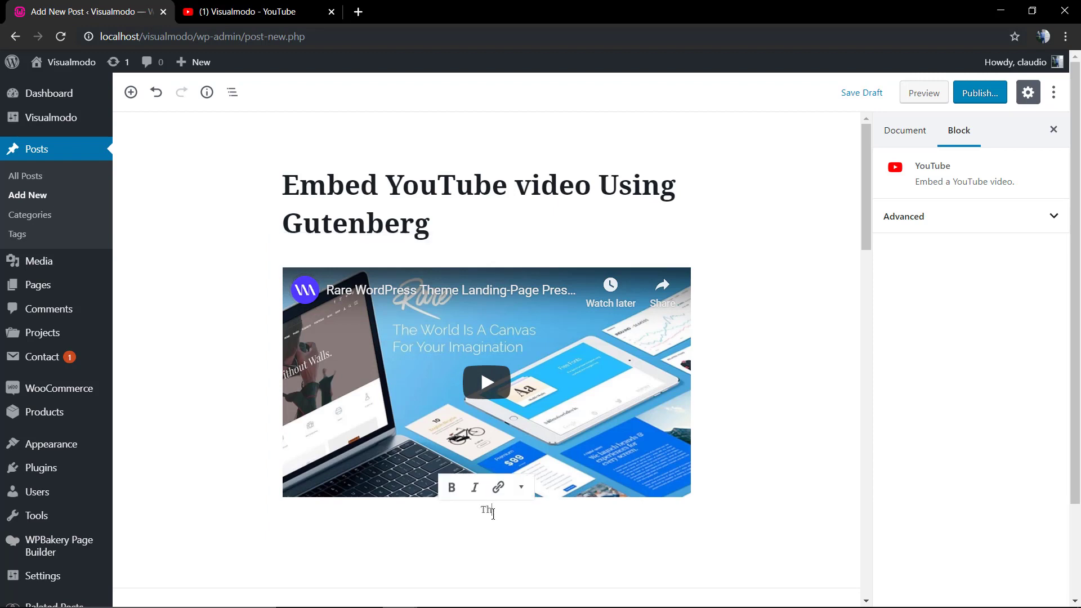
type("is is a video")
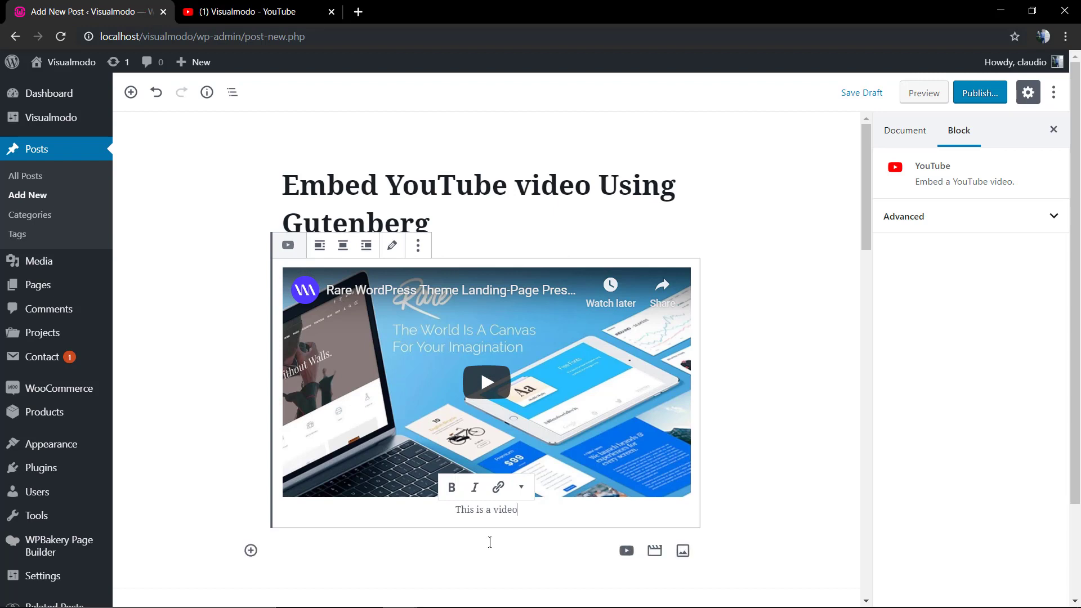
type(" from You")
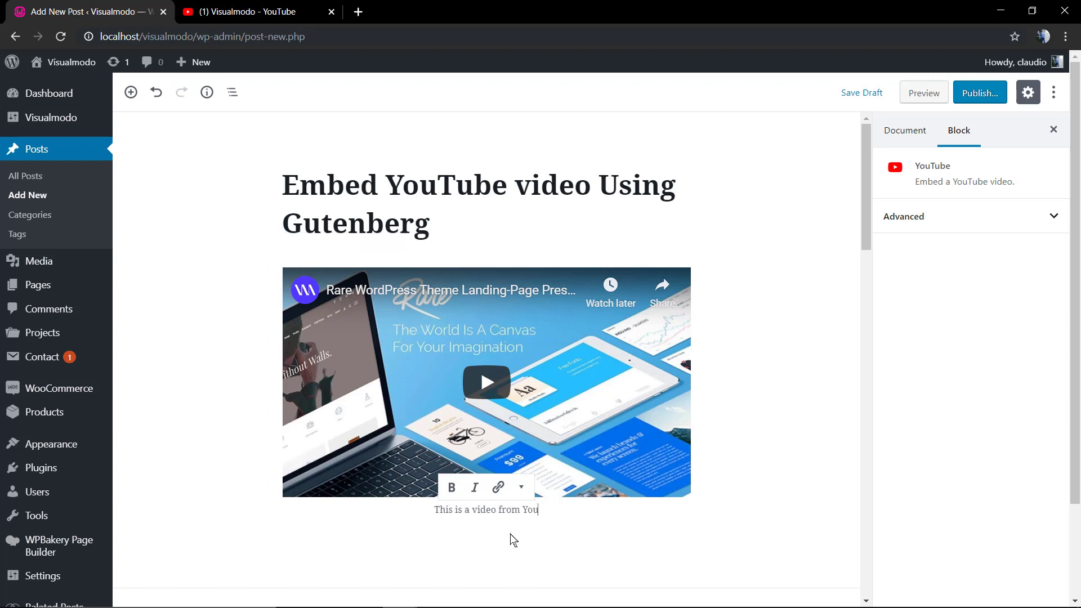
type("Tube")
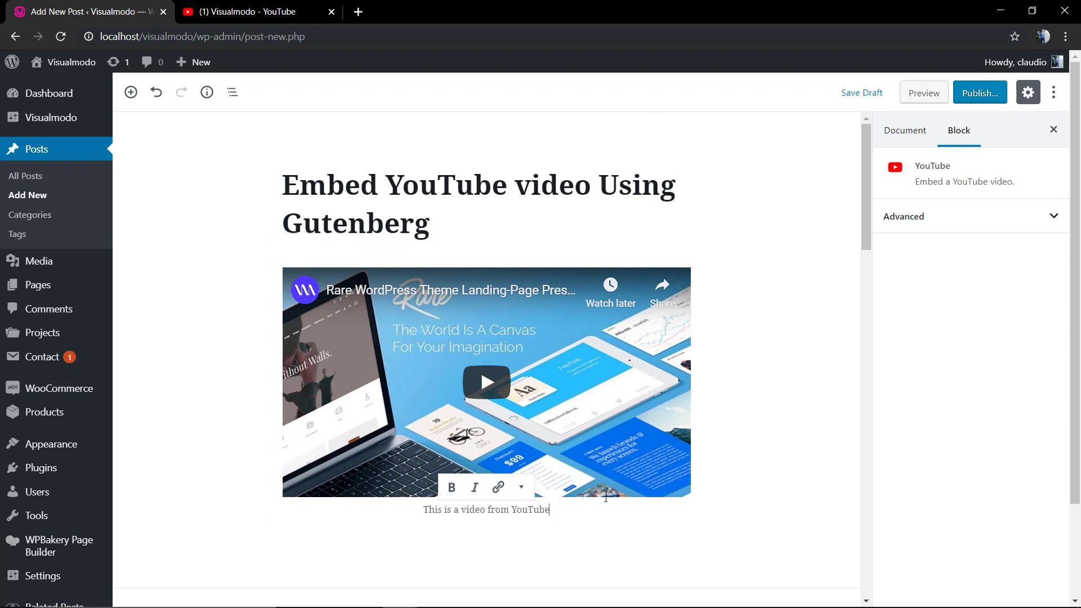
left_click(792, 464)
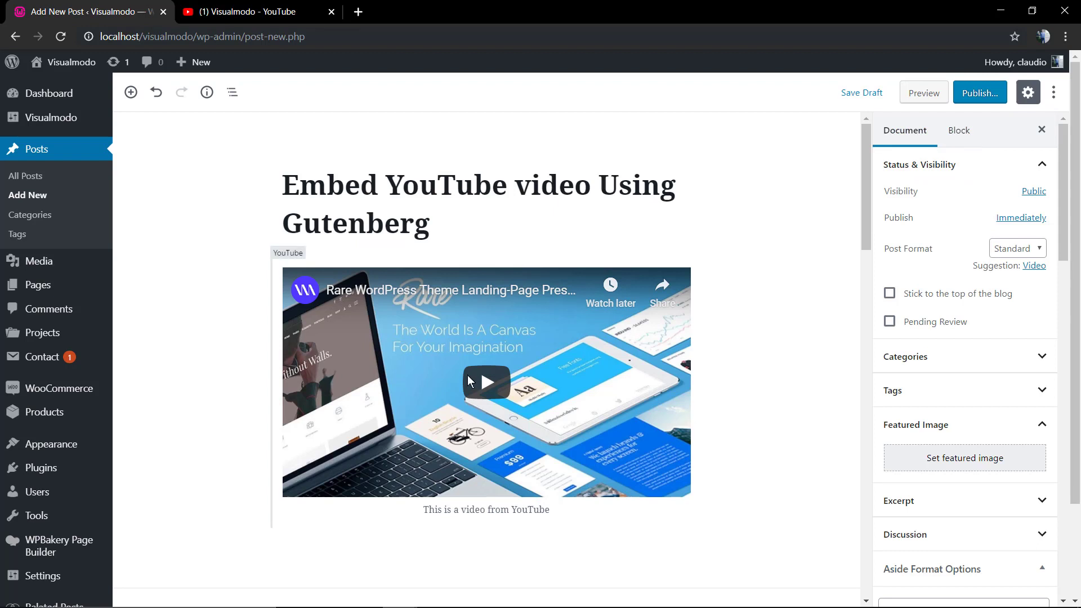
Step: Preview the post to review the embedded video and its caption
left_click(912, 95)
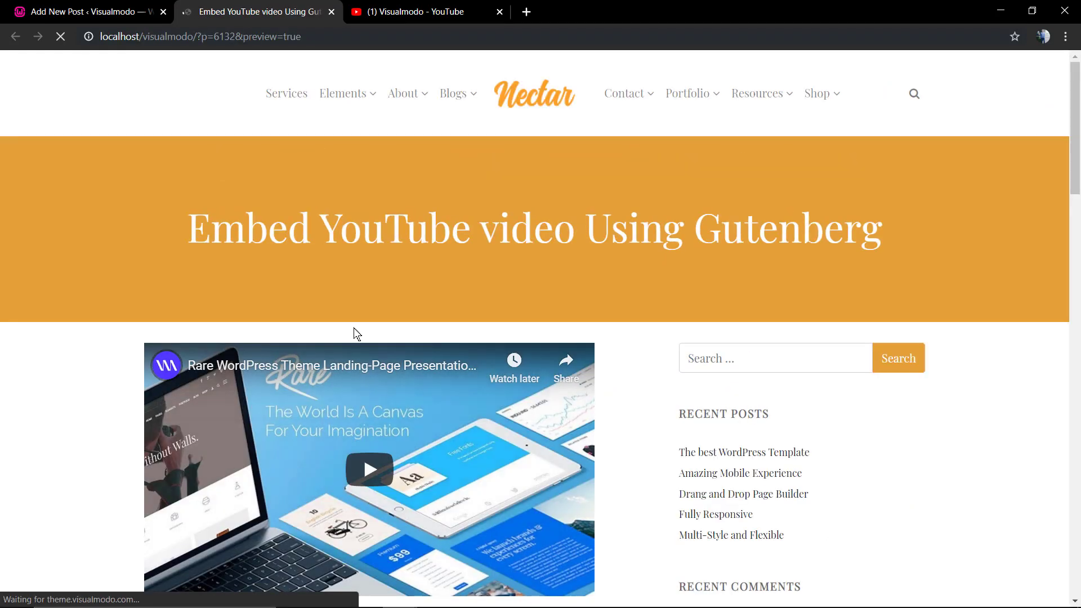
scroll(163, 309, "down", 3)
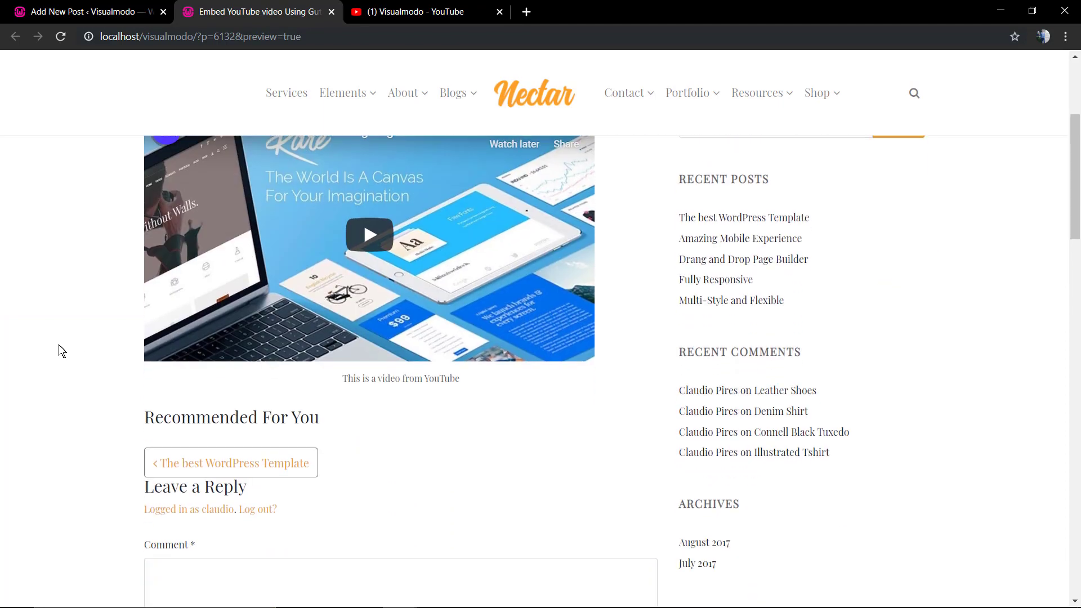
scroll(60, 350, "down", 2)
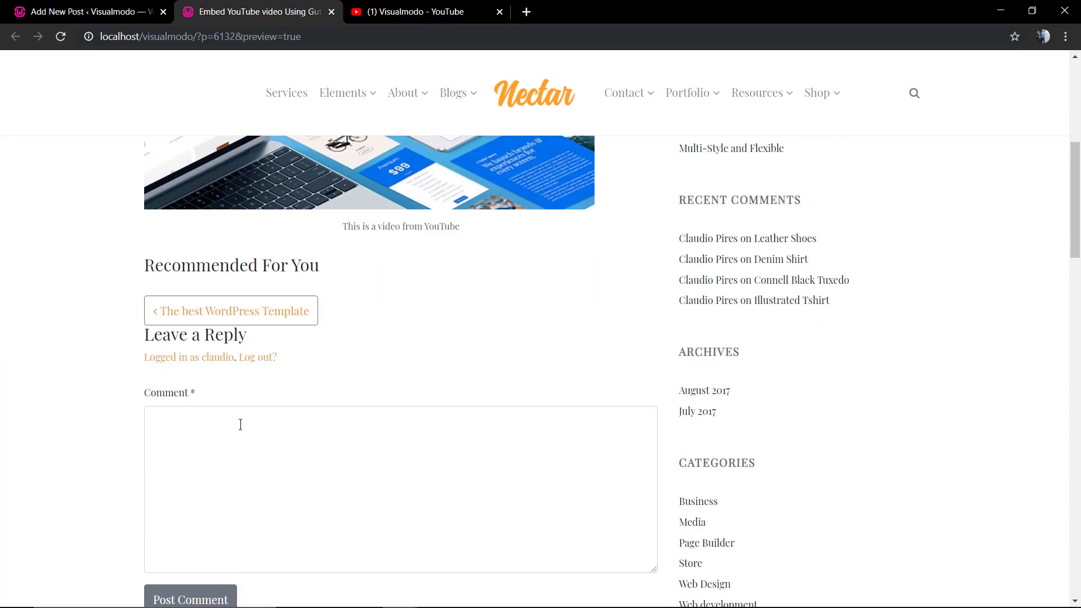
scroll(240, 427, "up", 3)
scroll(235, 432, "down", 2)
scroll(236, 432, "up", 2)
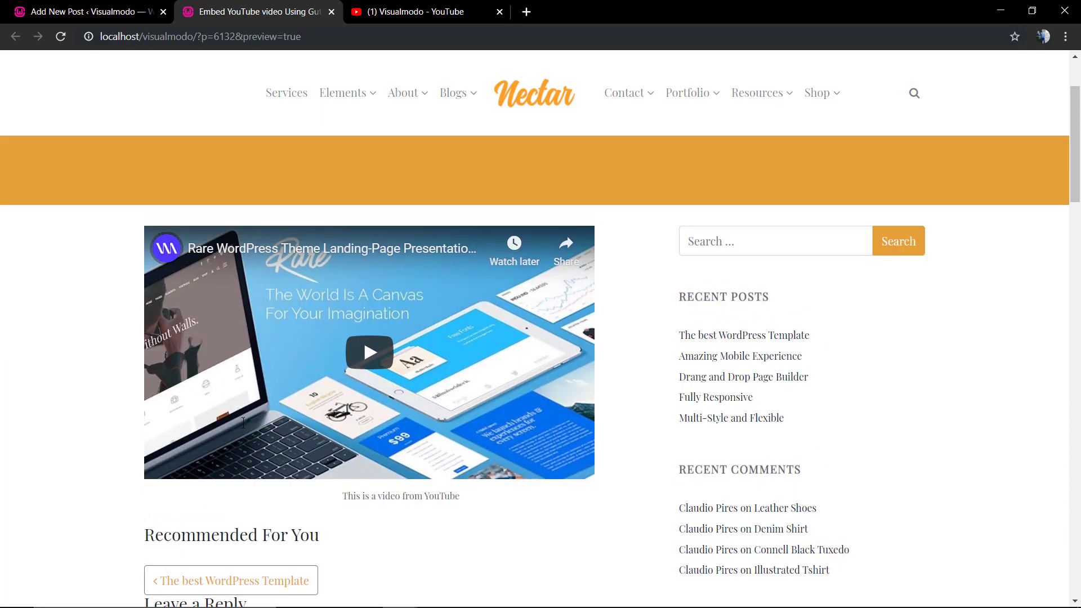
Step: Select the YouTube video block and try center and right alignment
left_click(123, 9)
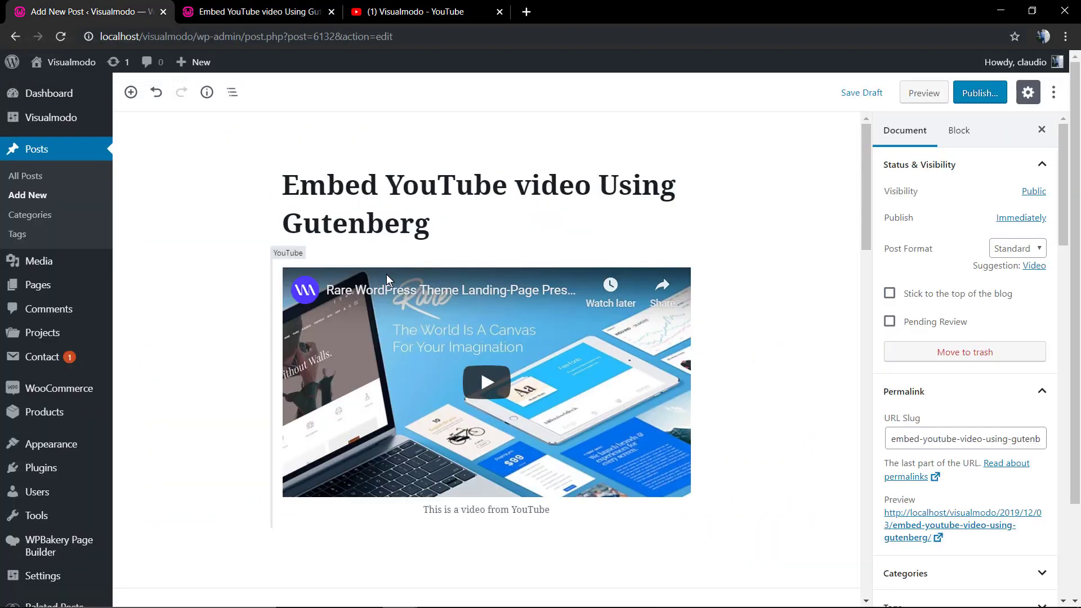
left_click(481, 298)
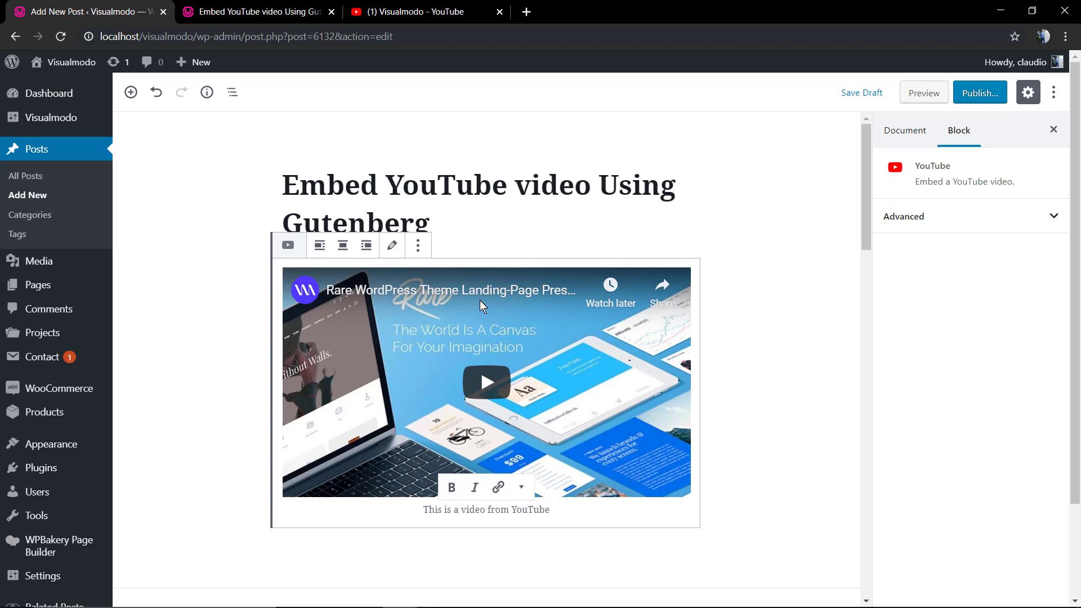
left_click(345, 246)
left_click(363, 246)
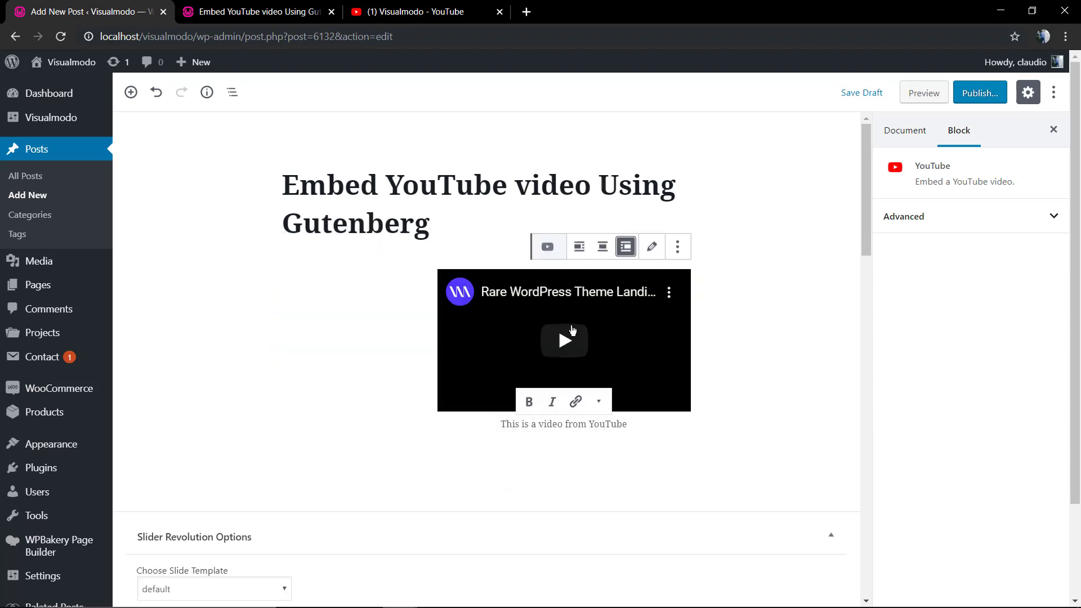
left_click(603, 251)
Step: Re-embed the video address, align the video left, and reopen its address
left_click(392, 245)
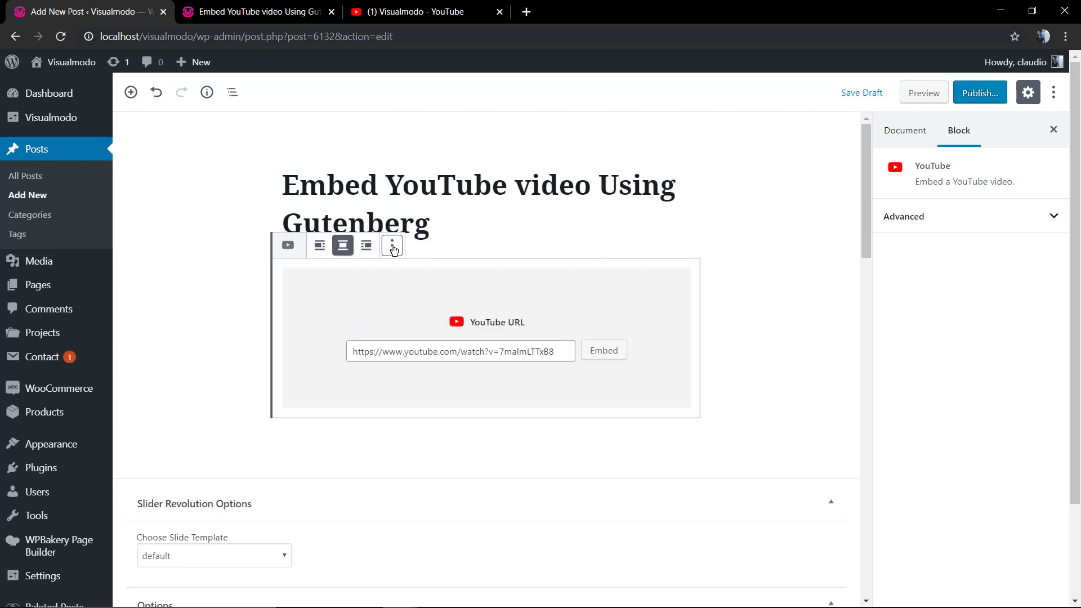
triple_click(510, 348)
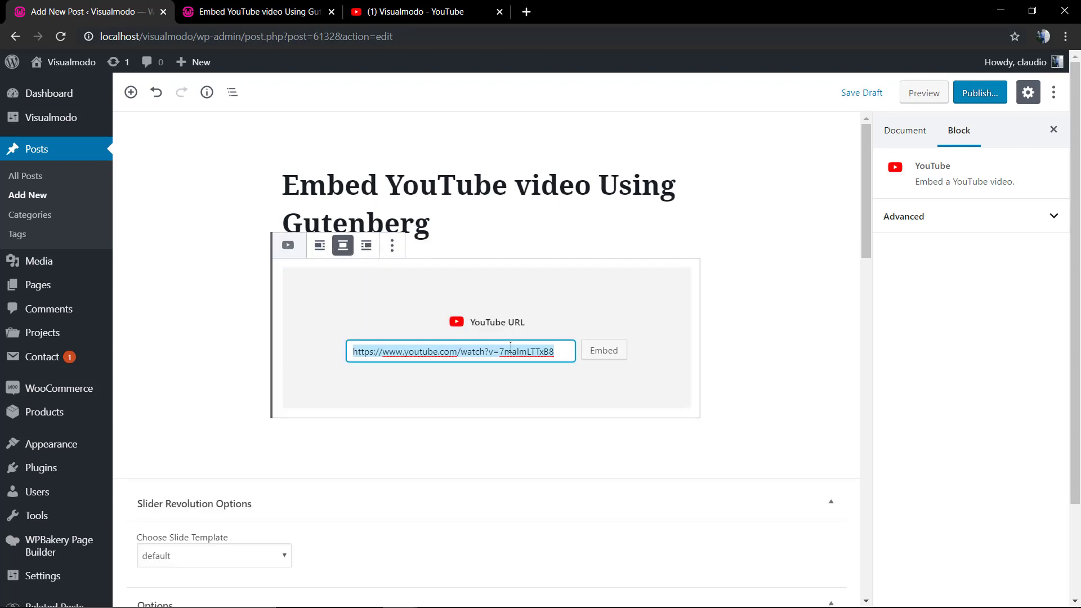
left_click(603, 353)
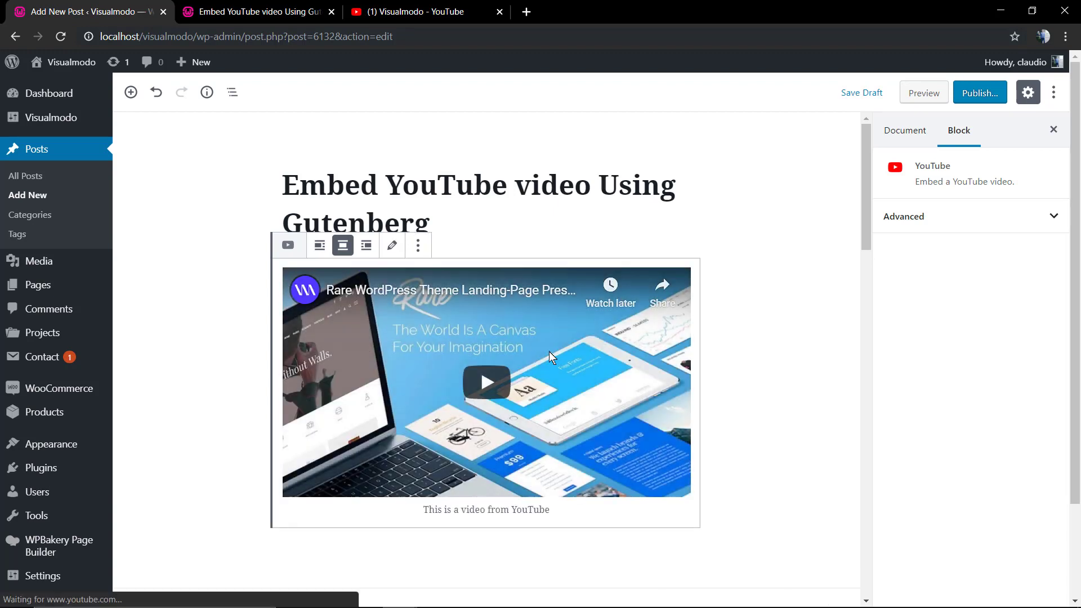
left_click(320, 247)
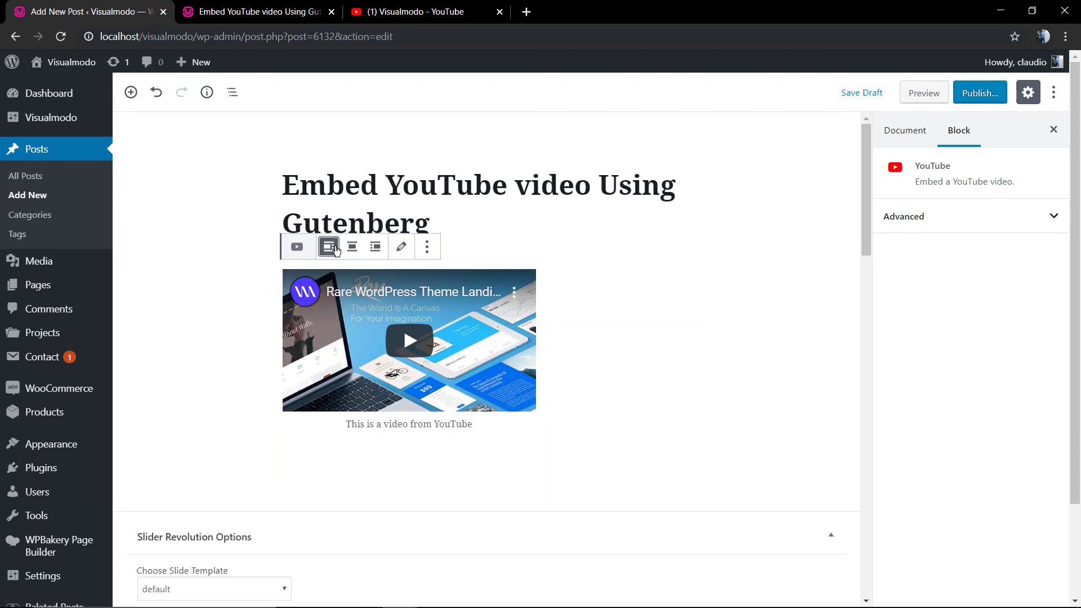
left_click(427, 247)
left_click(405, 252)
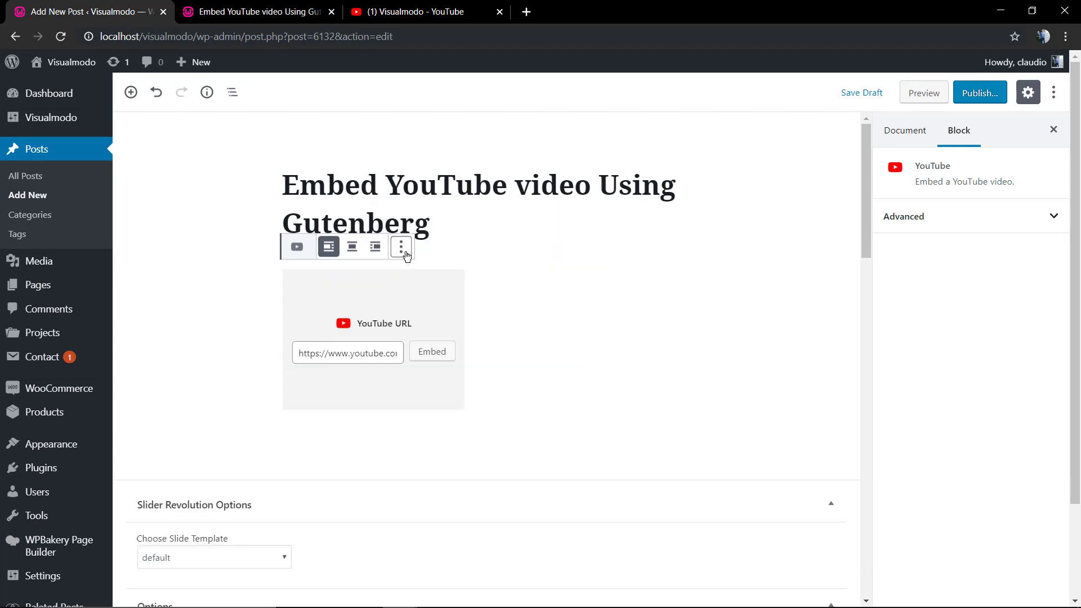
Step: Remove the YouTube video block and expand the Embeds category of the block inserter
left_click(408, 254)
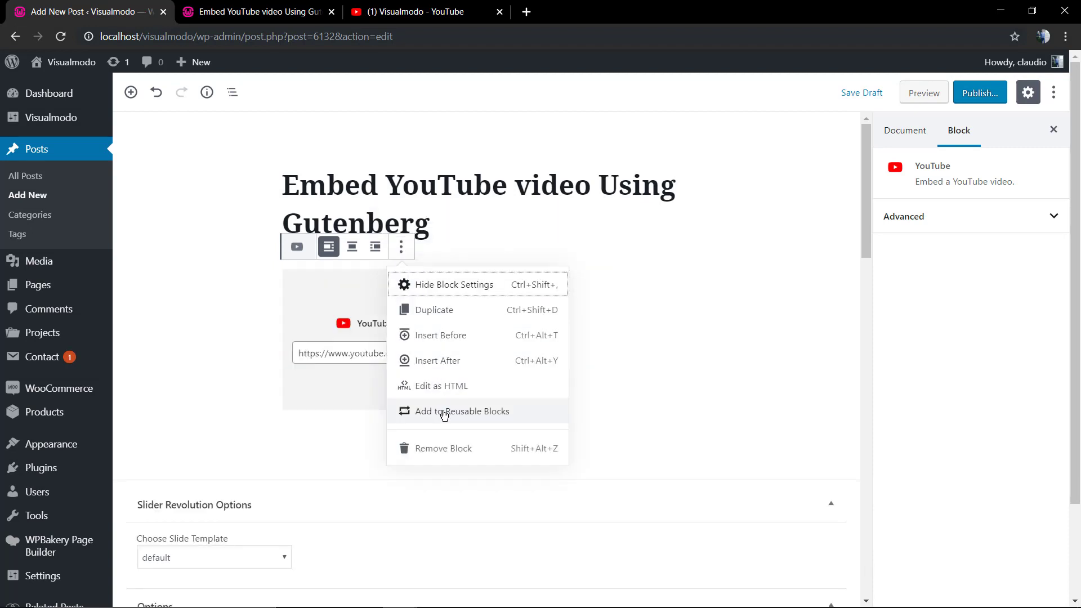
left_click(442, 449)
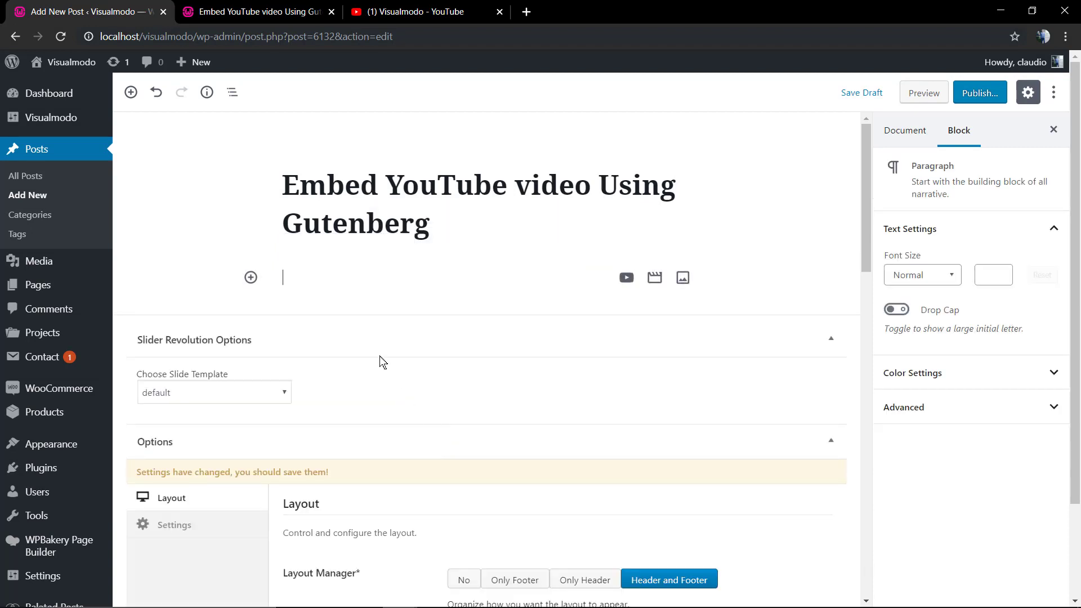
left_click(250, 279)
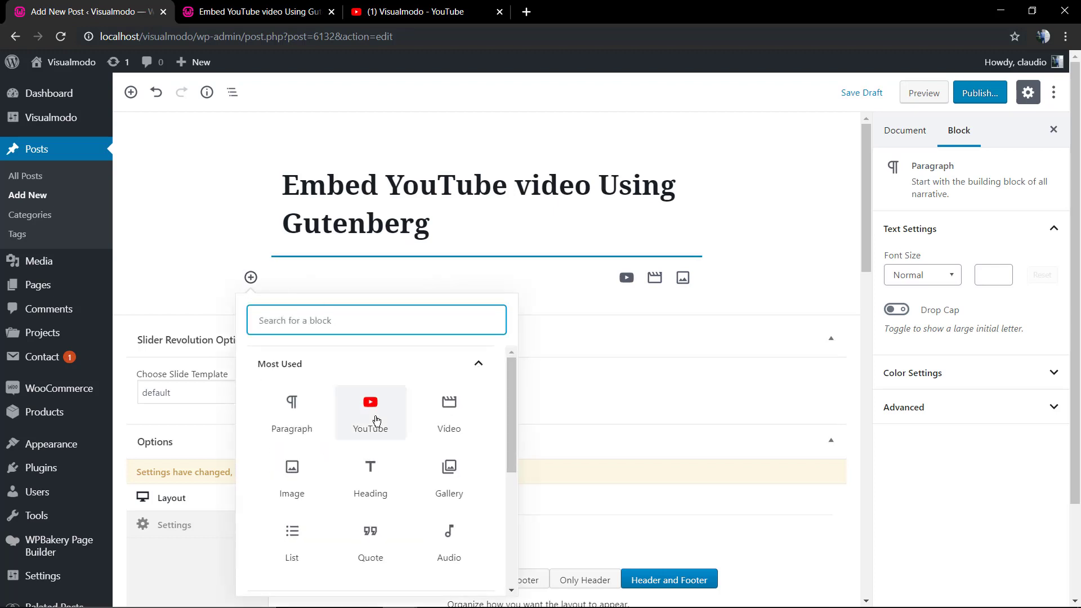
scroll(374, 414, "down", 3)
scroll(372, 410, "down", 2)
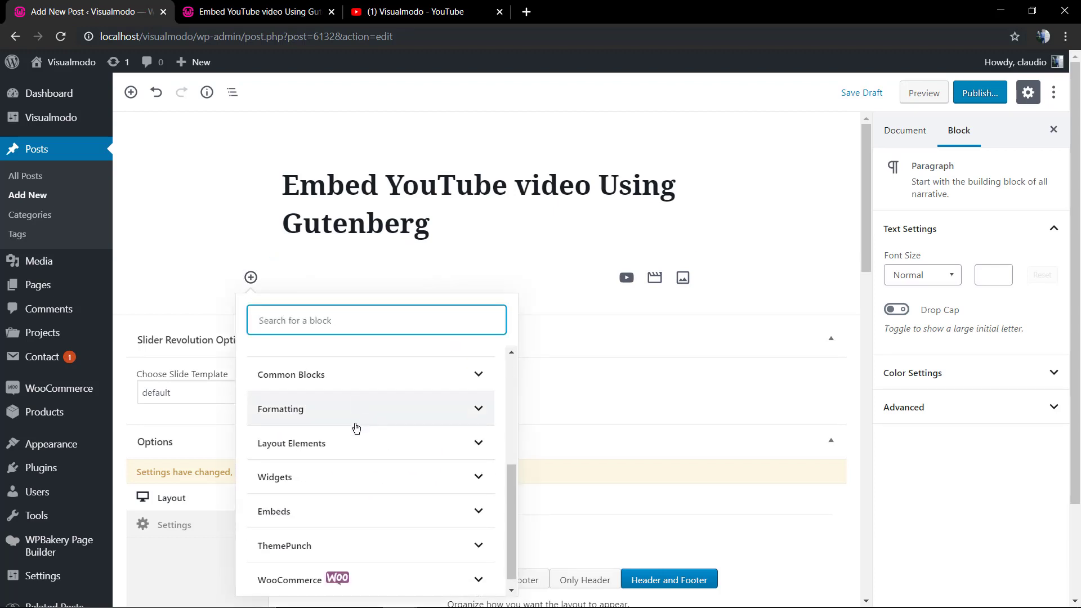
scroll(346, 456, "down", 1)
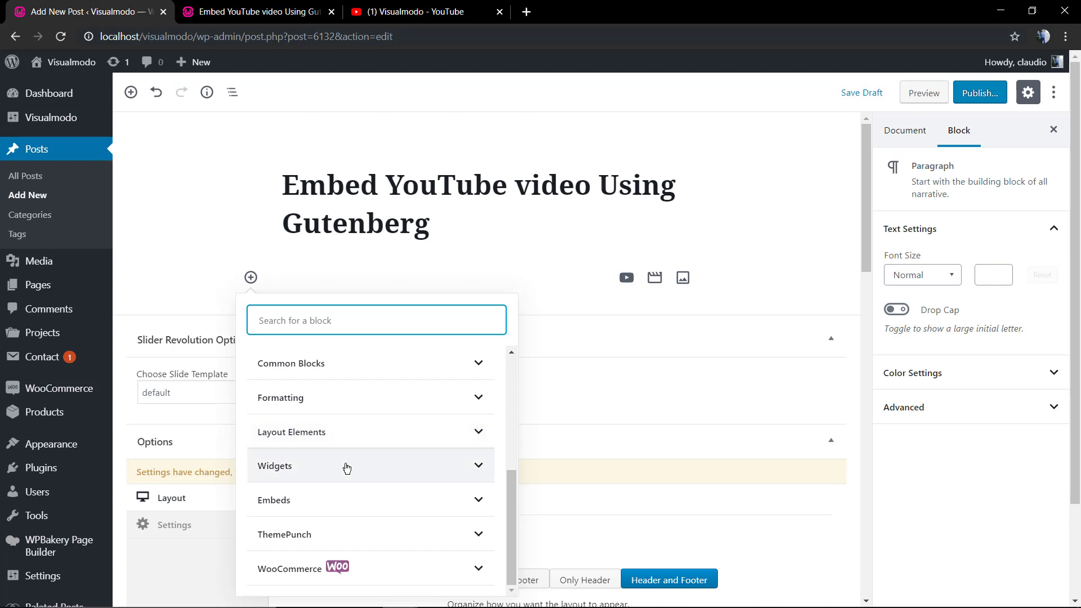
left_click(313, 509)
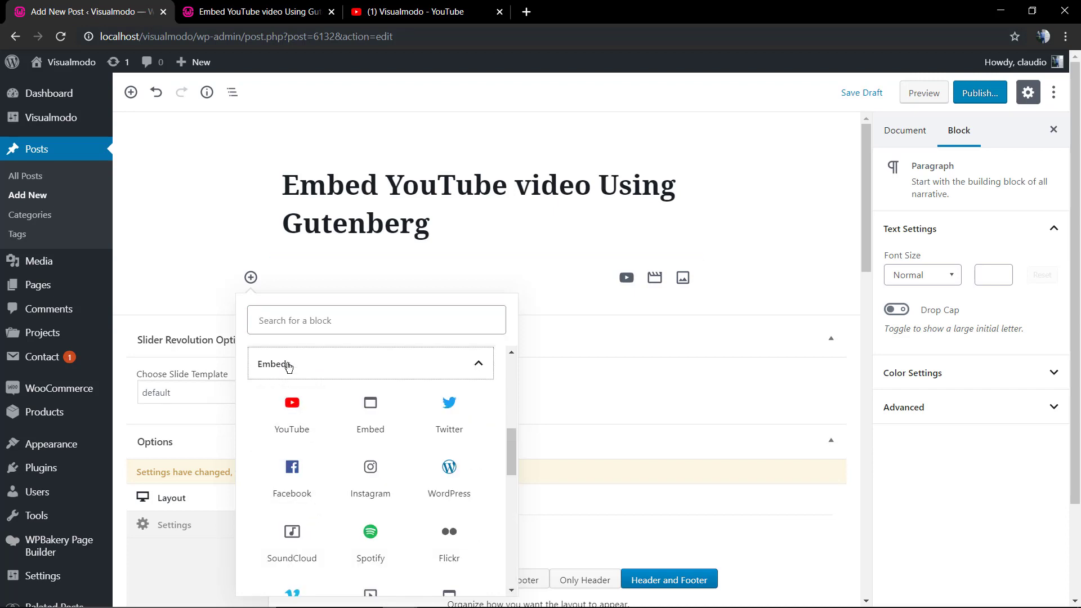
scroll(442, 459, "down", 2)
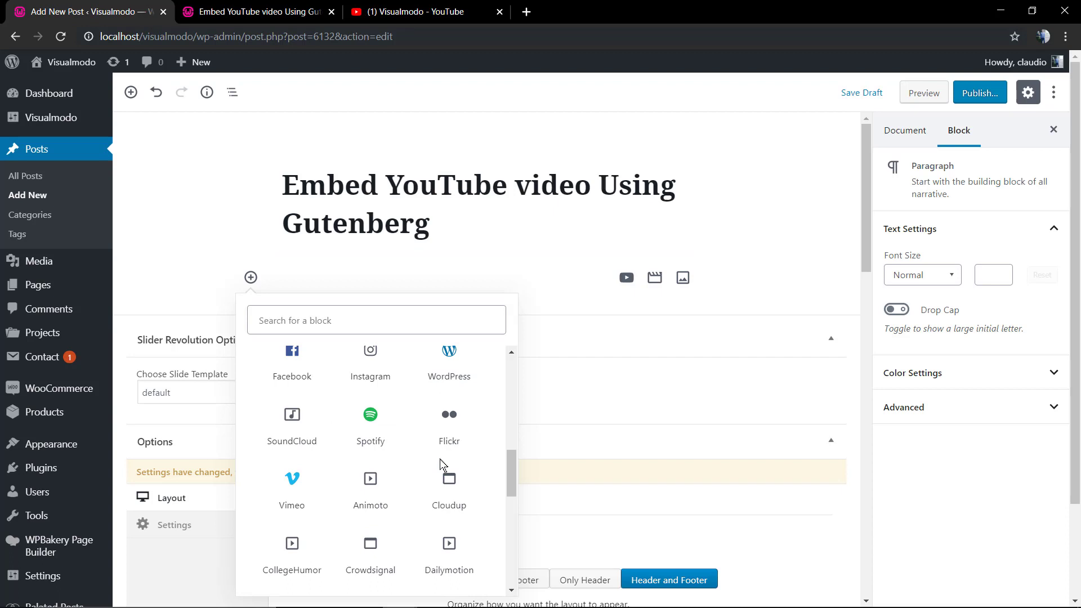
scroll(442, 465, "down", 2)
scroll(338, 435, "down", 2)
scroll(345, 434, "down", 1)
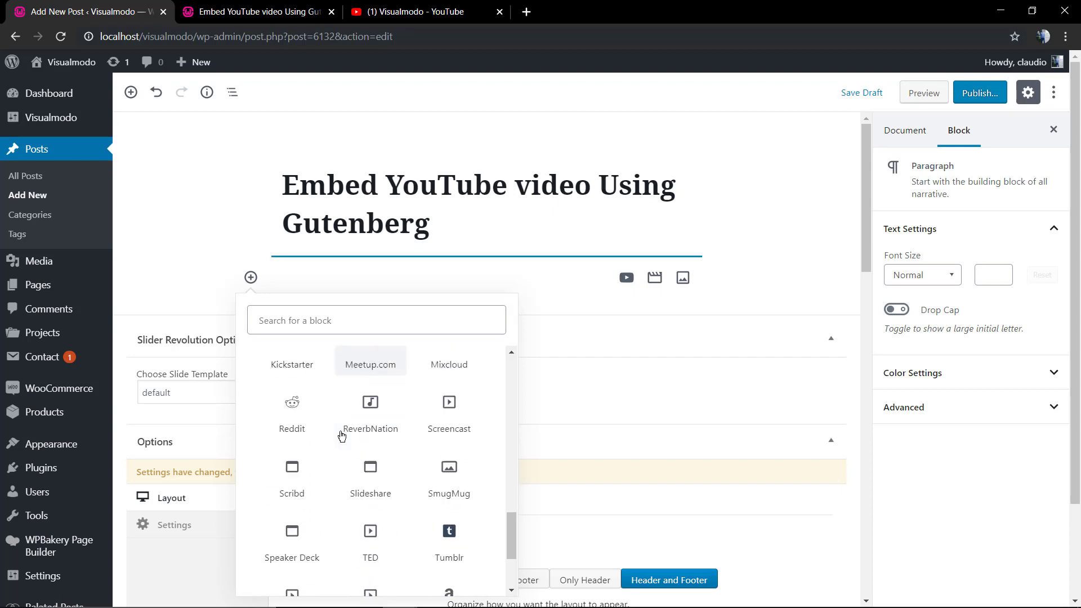
scroll(332, 435, "down", 2)
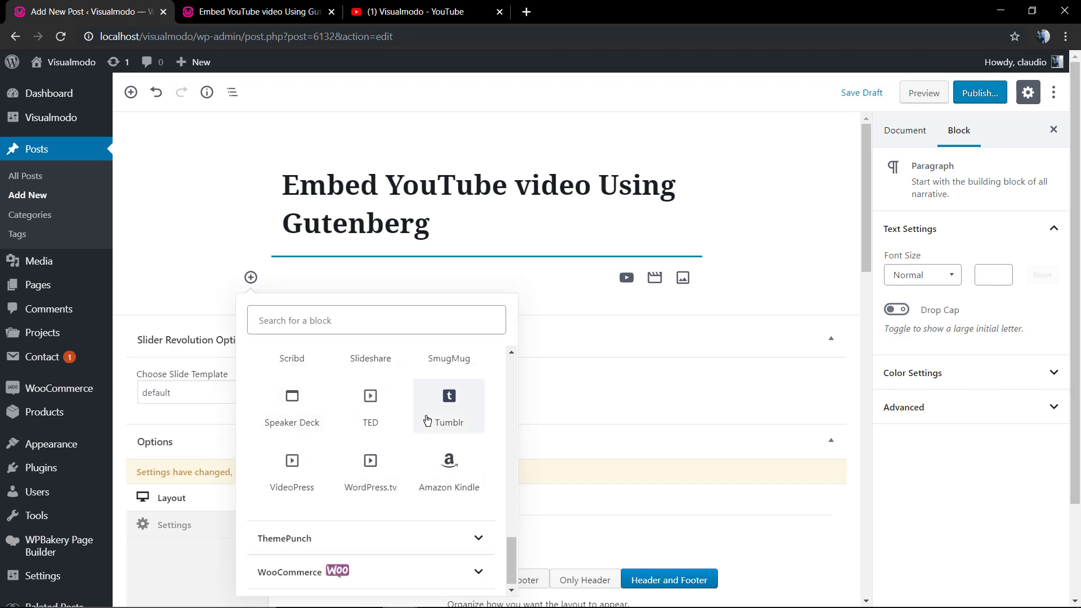
scroll(372, 460, "up", 2)
scroll(372, 460, "up", 3)
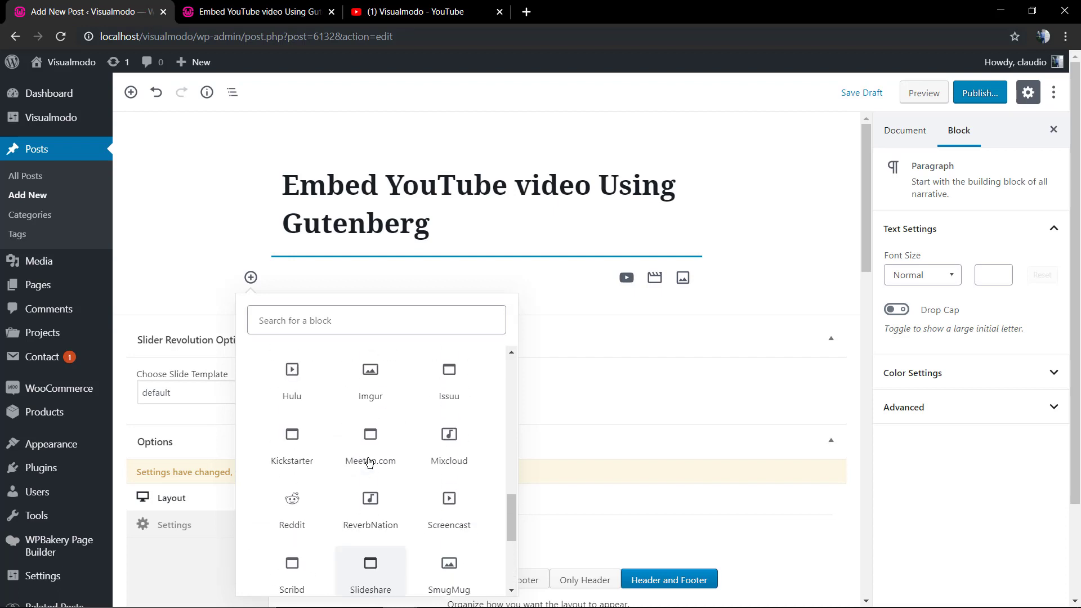
scroll(374, 426, "up", 3)
scroll(394, 428, "up", 2)
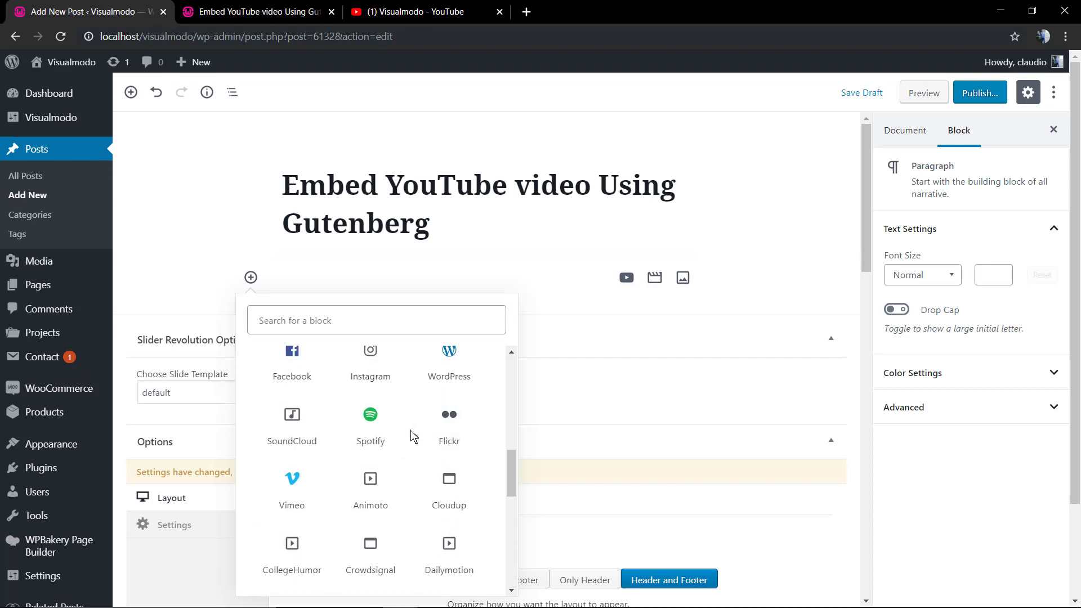
scroll(411, 436, "up", 3)
scroll(376, 454, "down", 2)
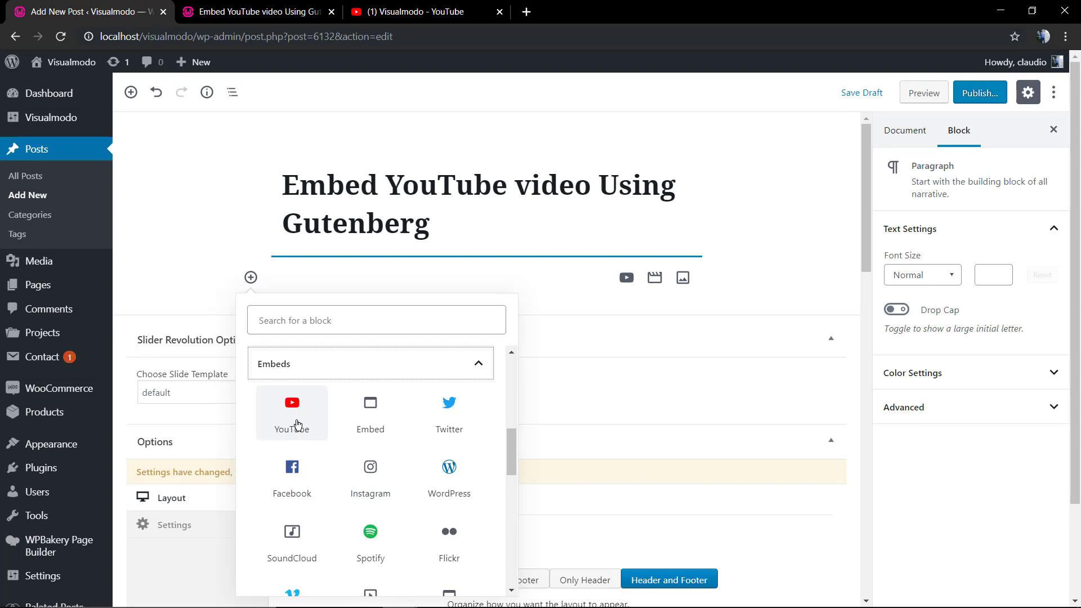
Step: Insert a YouTube embed block and load the pasted Rare theme video link
left_click(292, 414)
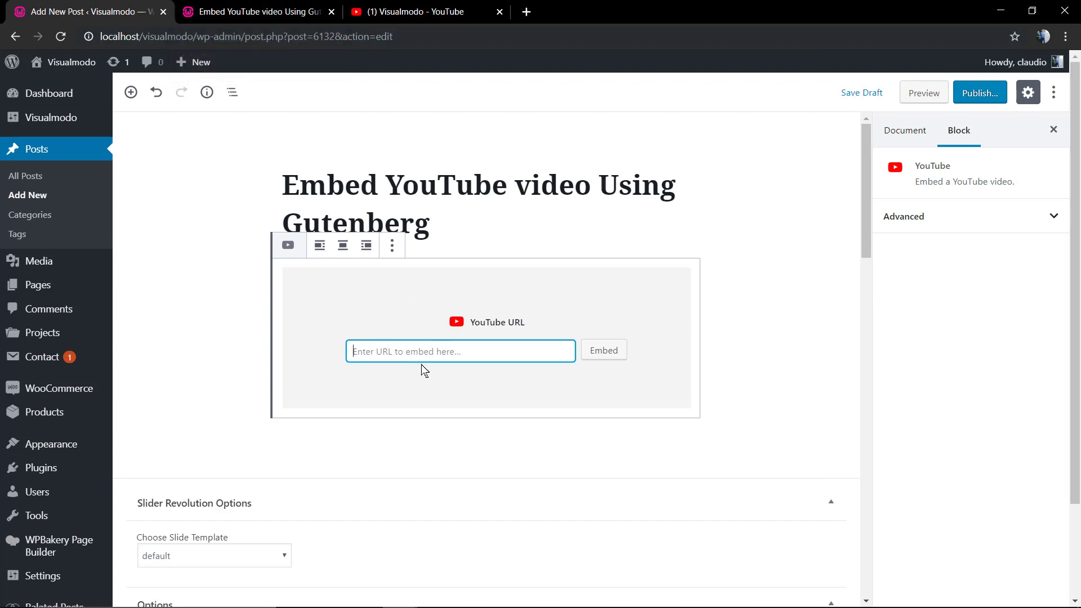
type("https://www.youtube.com/watch?v=7malmLTTxB8")
left_click(603, 350)
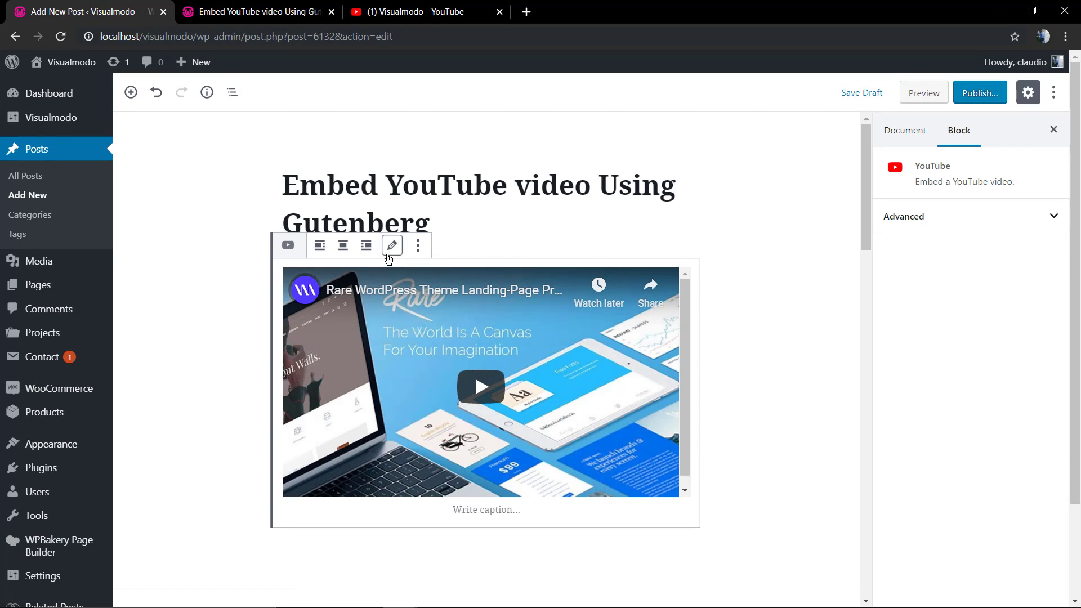
left_click(418, 246)
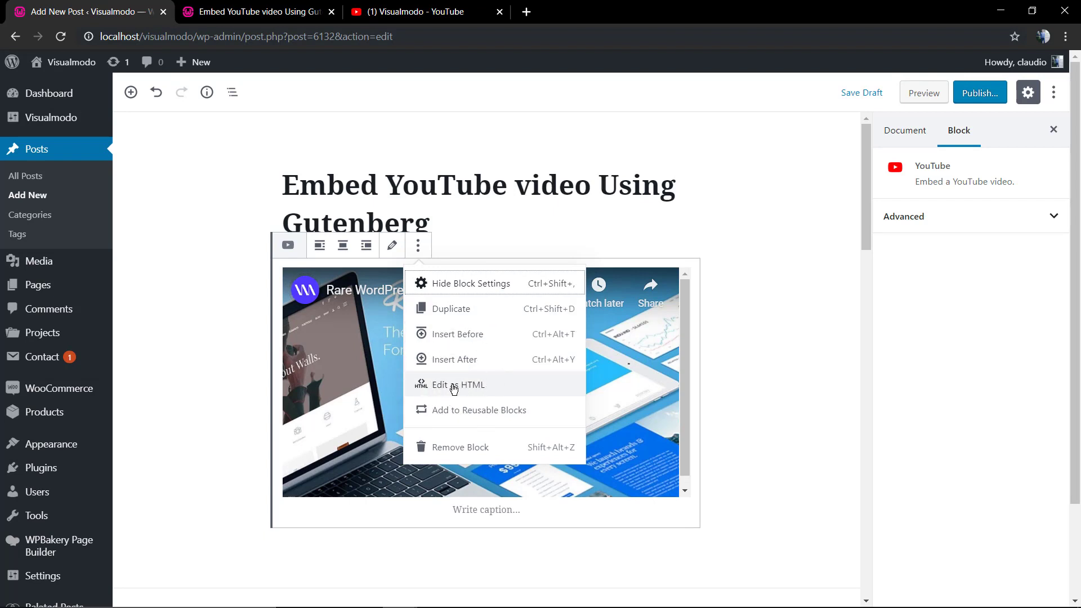
Step: View the YouTube block as HTML and inspect its wp-embed-aspect-16-9 class
left_click(453, 388)
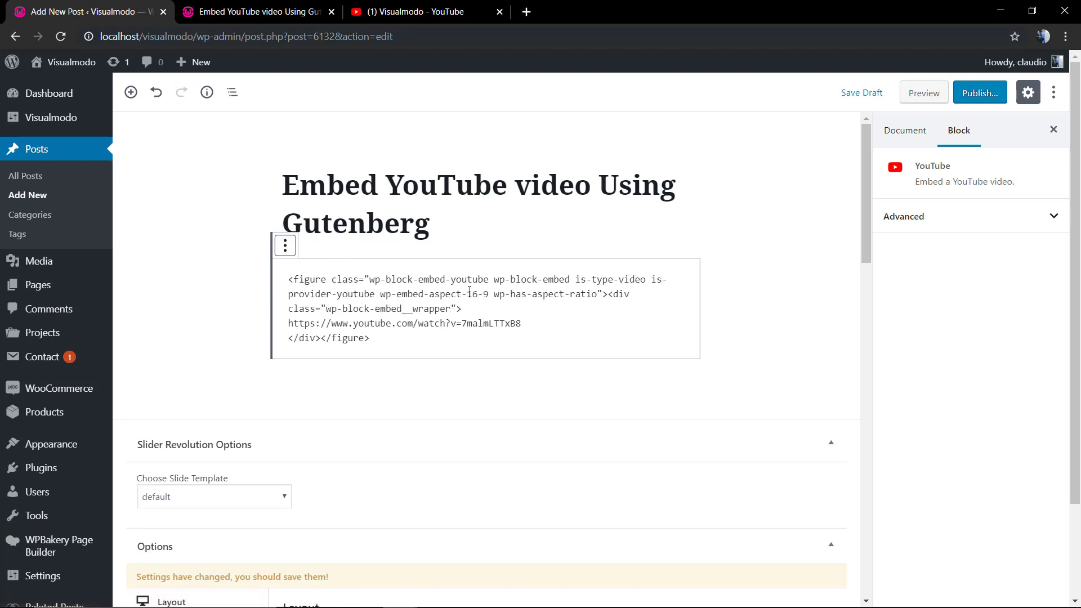
left_click_drag(376, 294, 489, 294)
left_click(488, 294)
type("em")
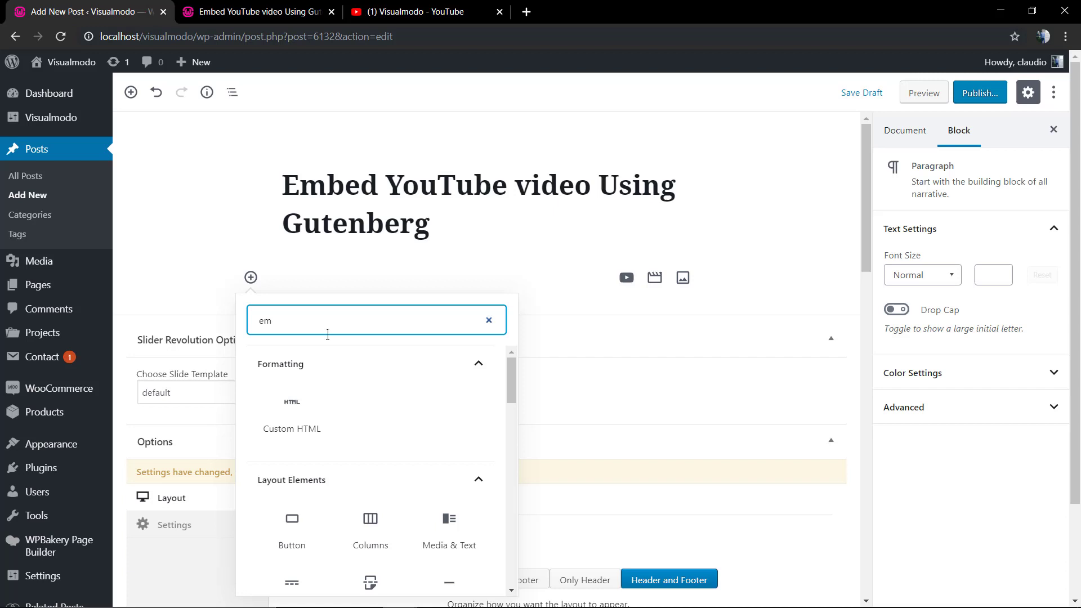
type("ed")
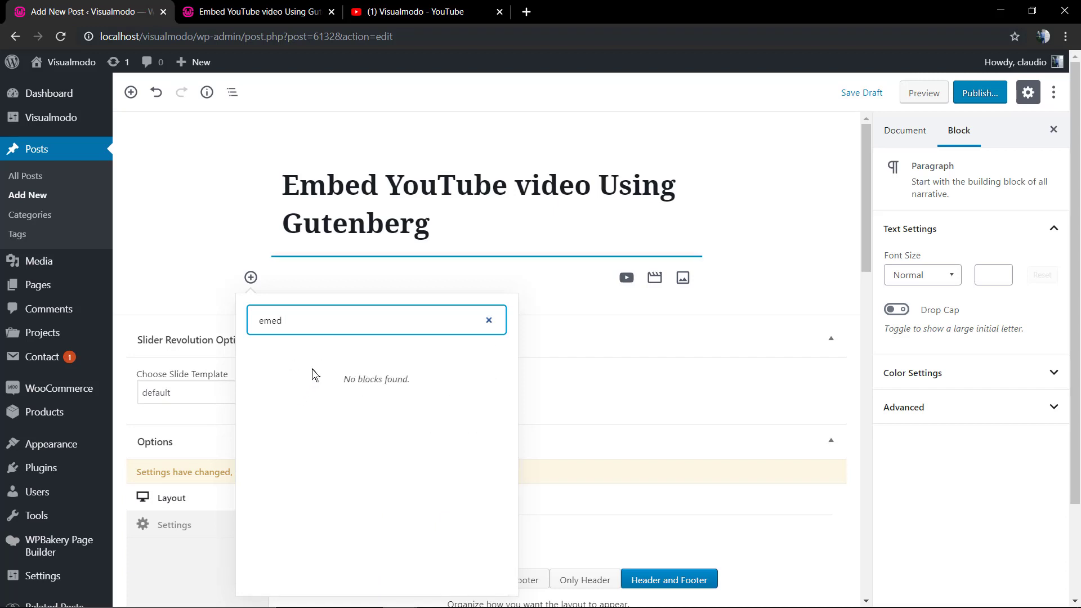
Step: Fix the 'embed' block search and insert a generic Embed block under the title
key("BackSpace")
key("BackSpace")
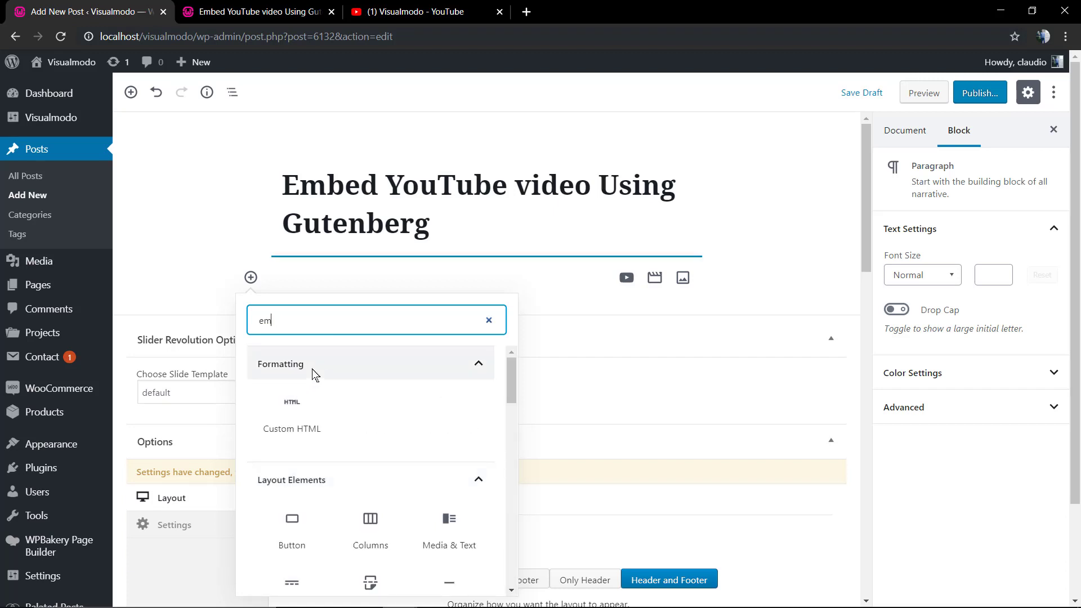
type("vb")
key("BackSpace")
type("v")
key("BackSpace")
type("bed")
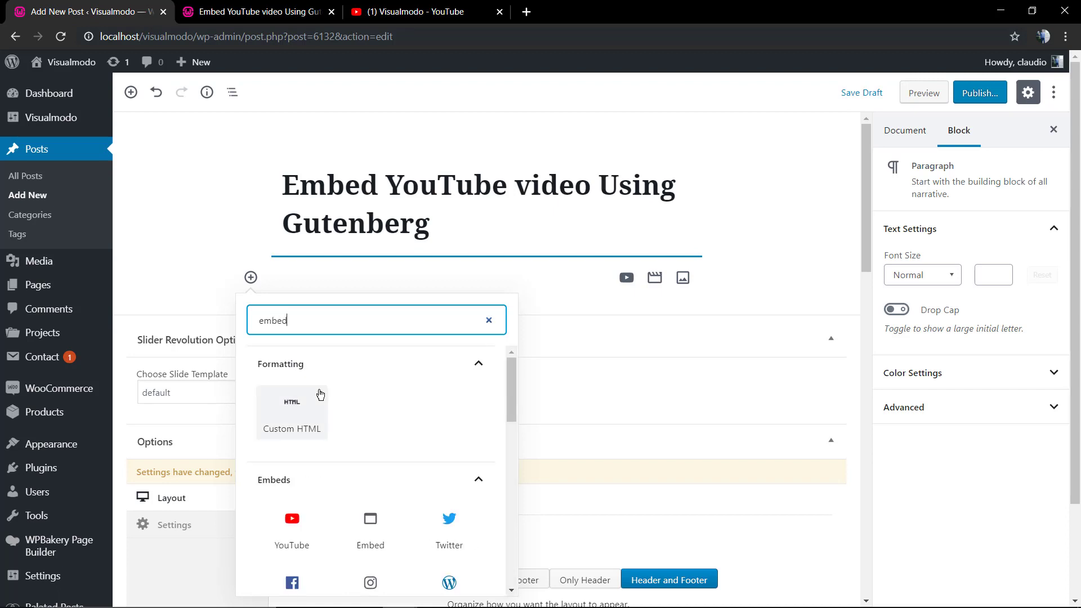
scroll(329, 422, "down", 2)
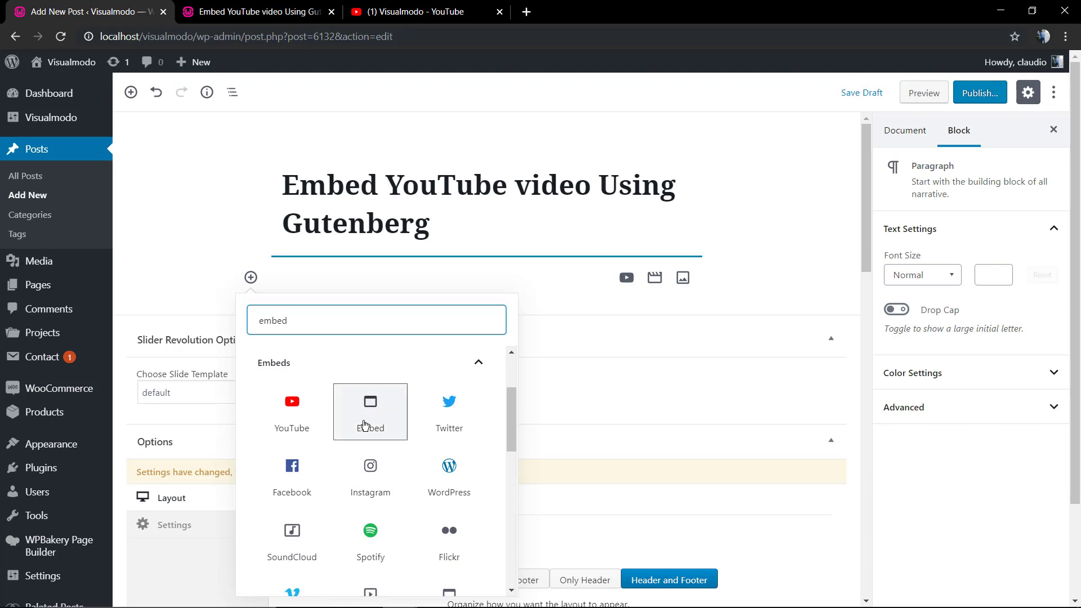
left_click(362, 423)
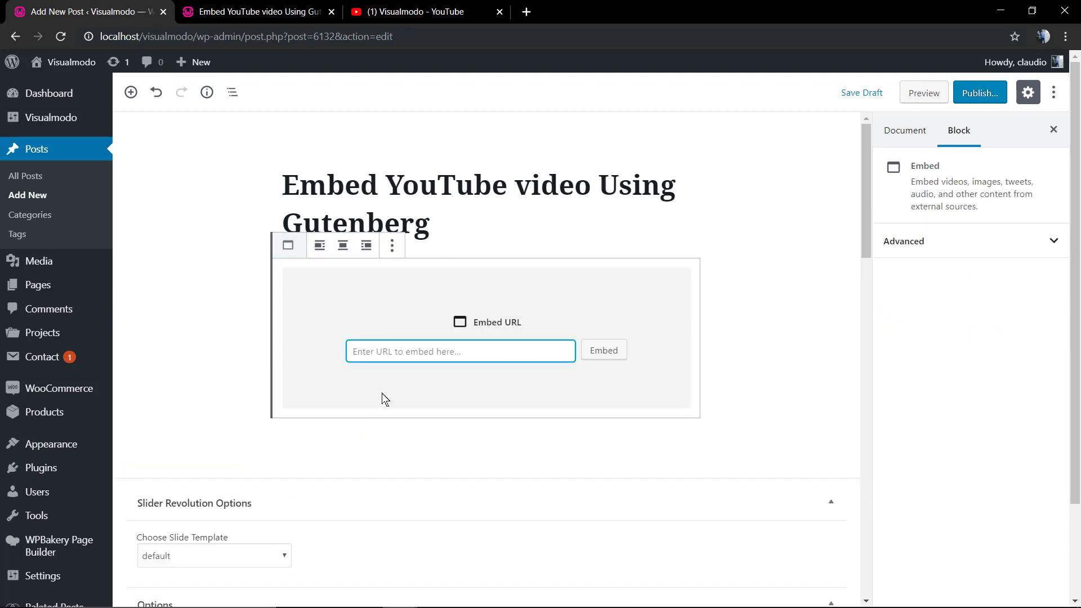
Step: Open the Rare WordPress theme video on YouTube and bring up the player's context menu
left_click(478, 3)
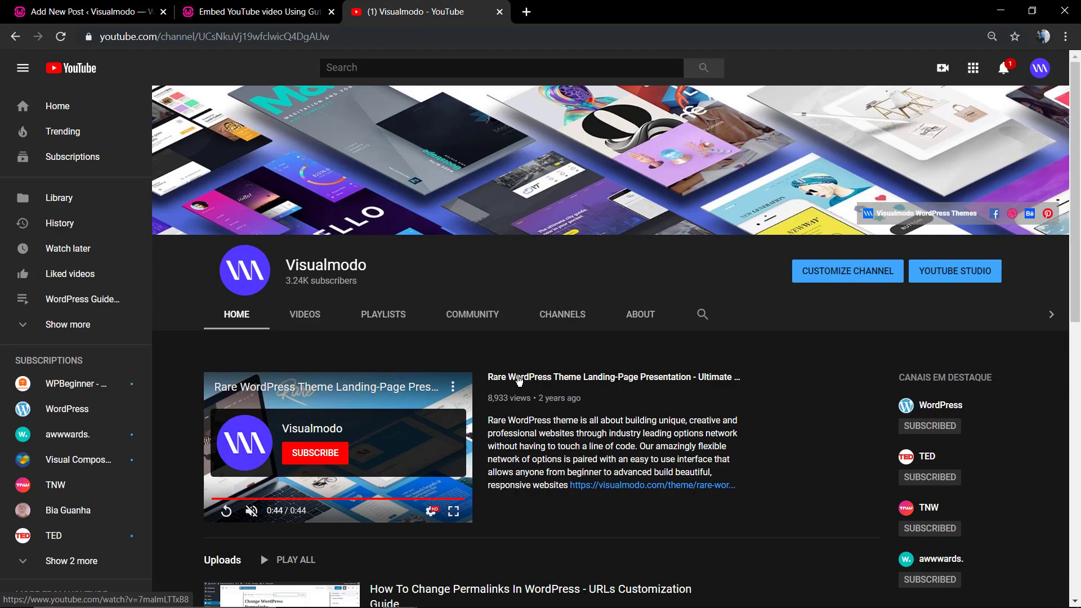
left_click(516, 384)
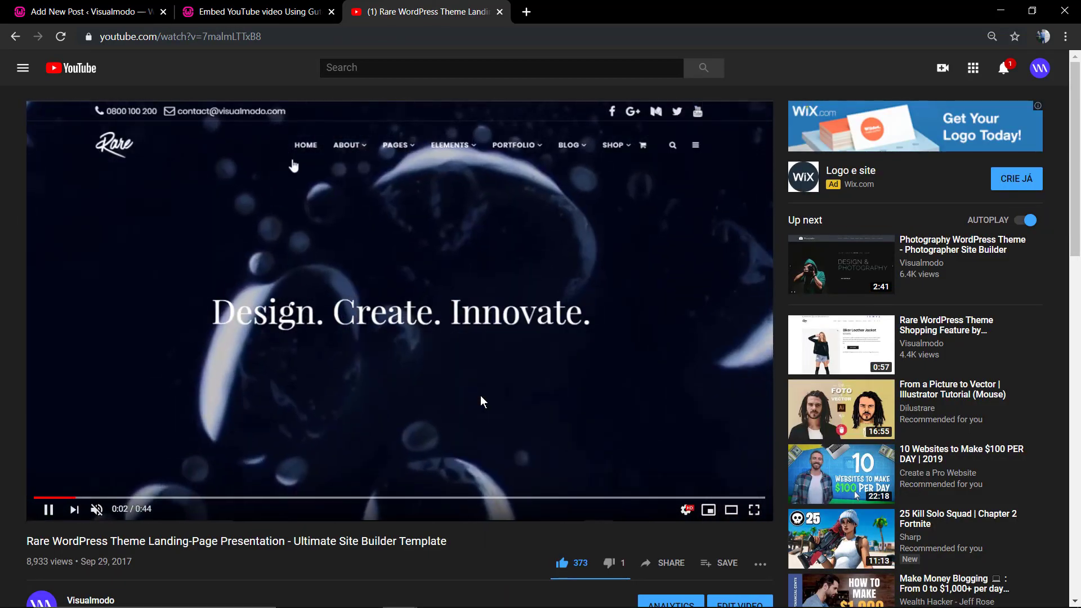
right_click(481, 396)
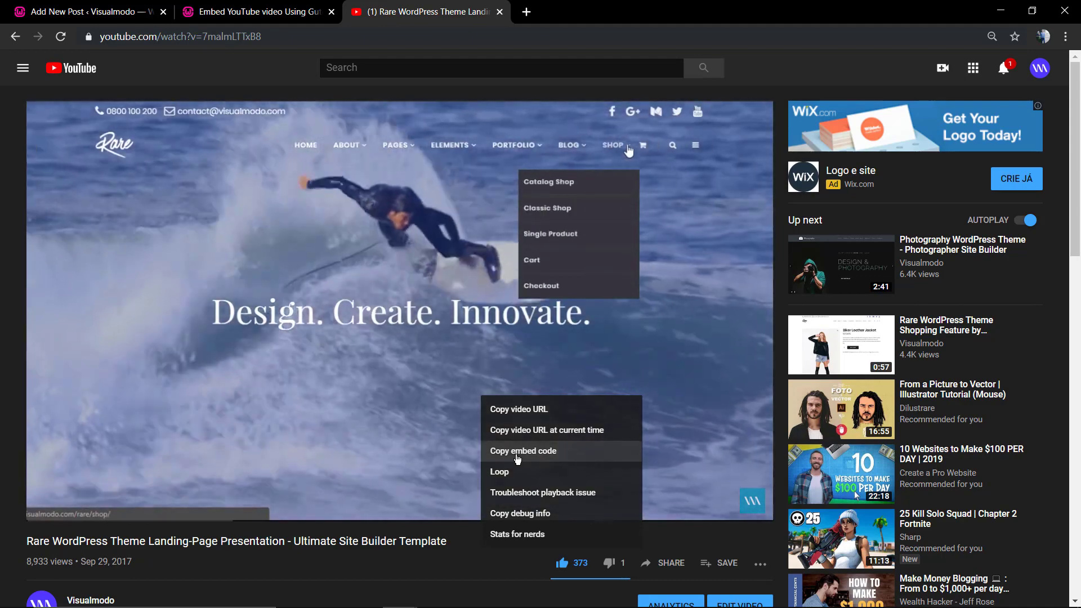
Step: Copy the Rare video's iframe embed code and try it in the Embed block, which rejects it
left_click(522, 452)
mouse_move(393, 390)
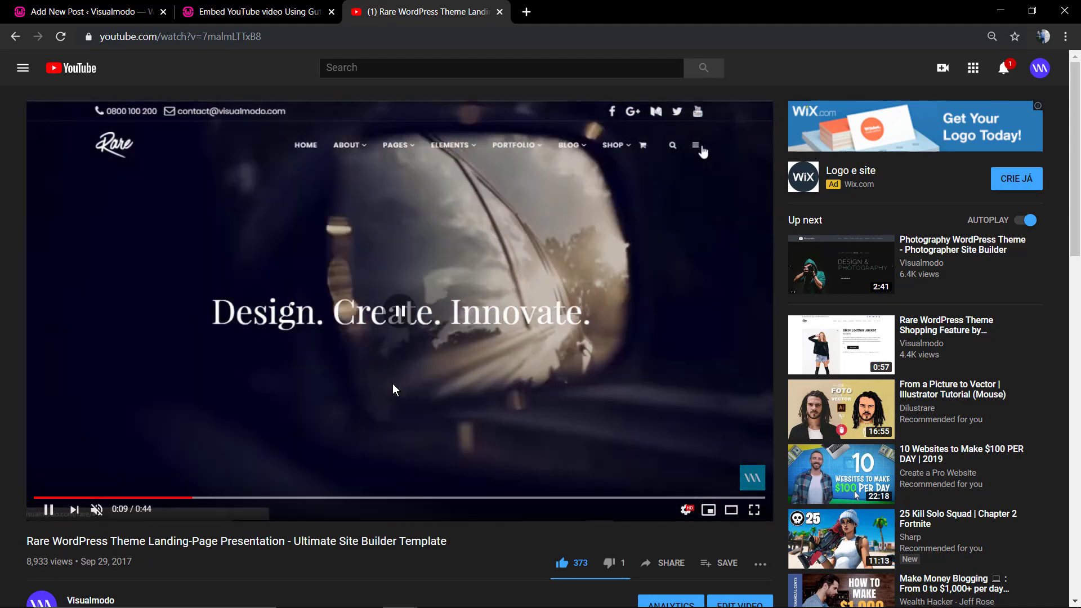
left_click(393, 385)
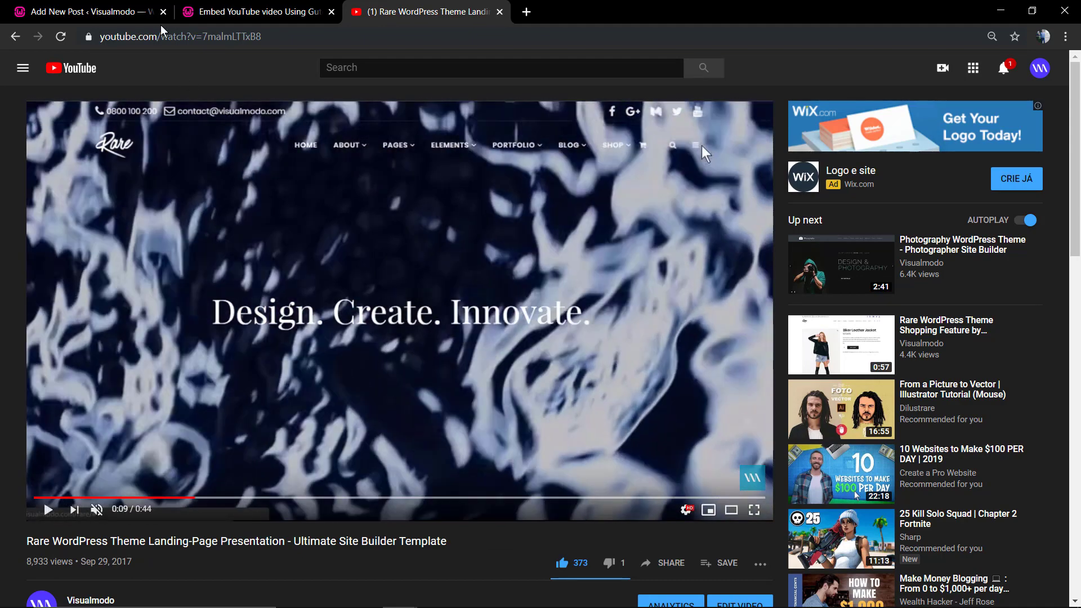
left_click(253, 12)
left_click(126, 13)
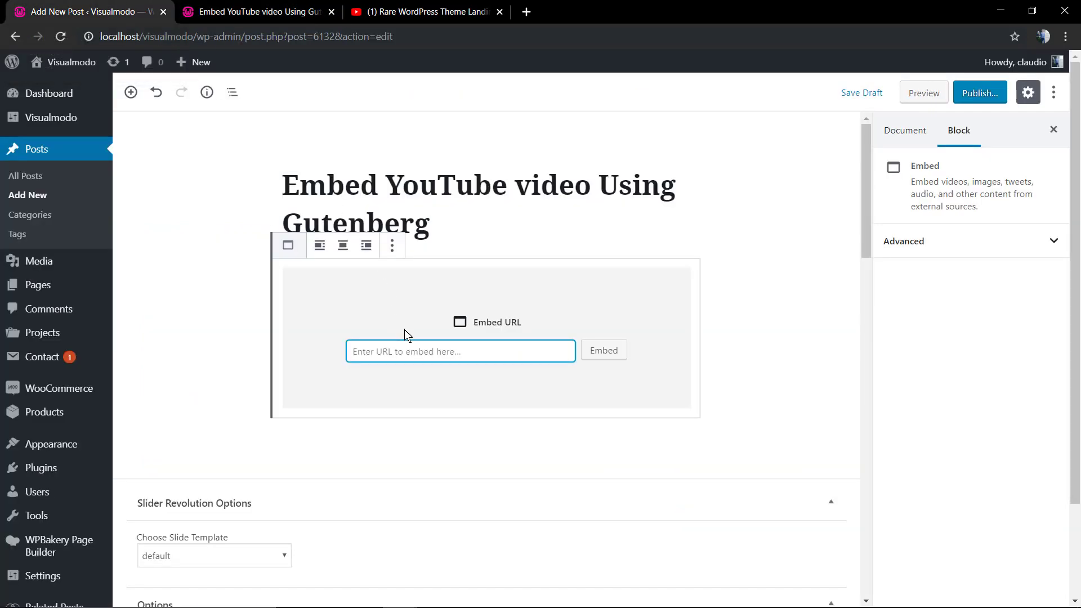
key("ctrl+v")
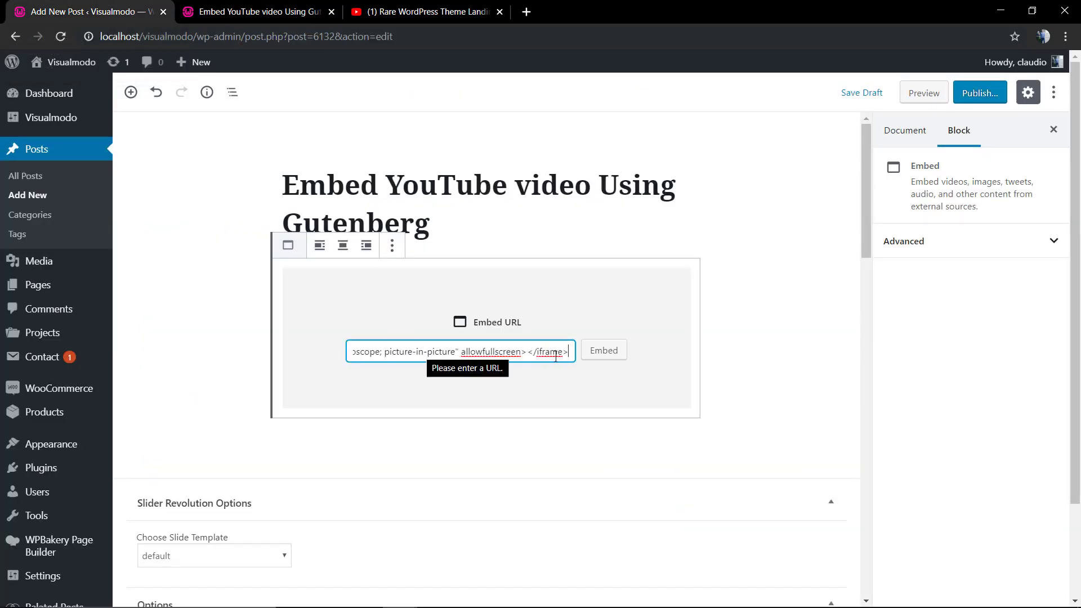
left_click(603, 353)
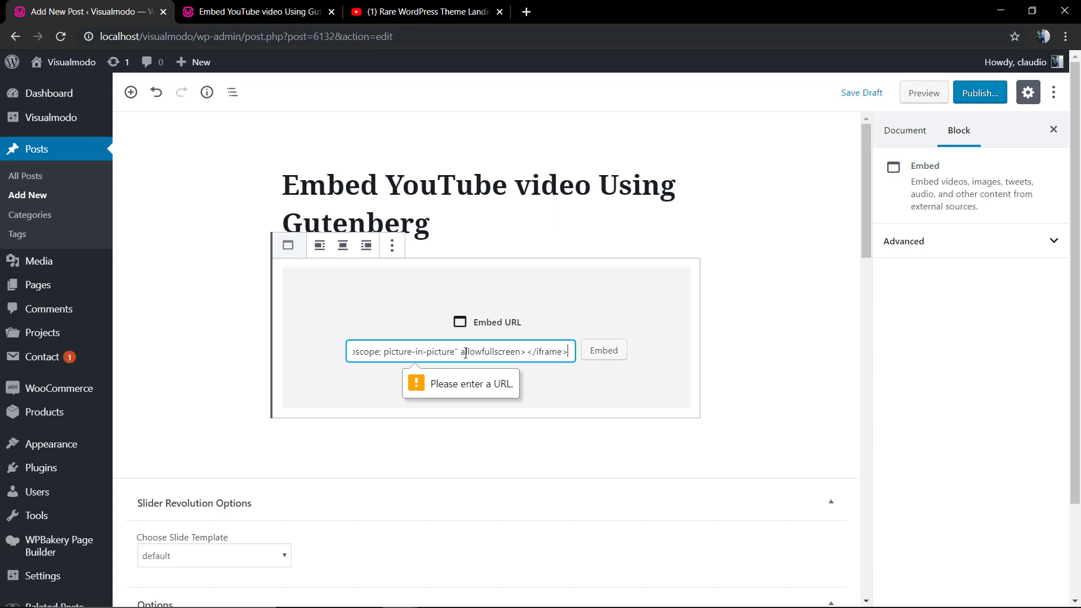
left_click_drag(465, 353, 294, 362)
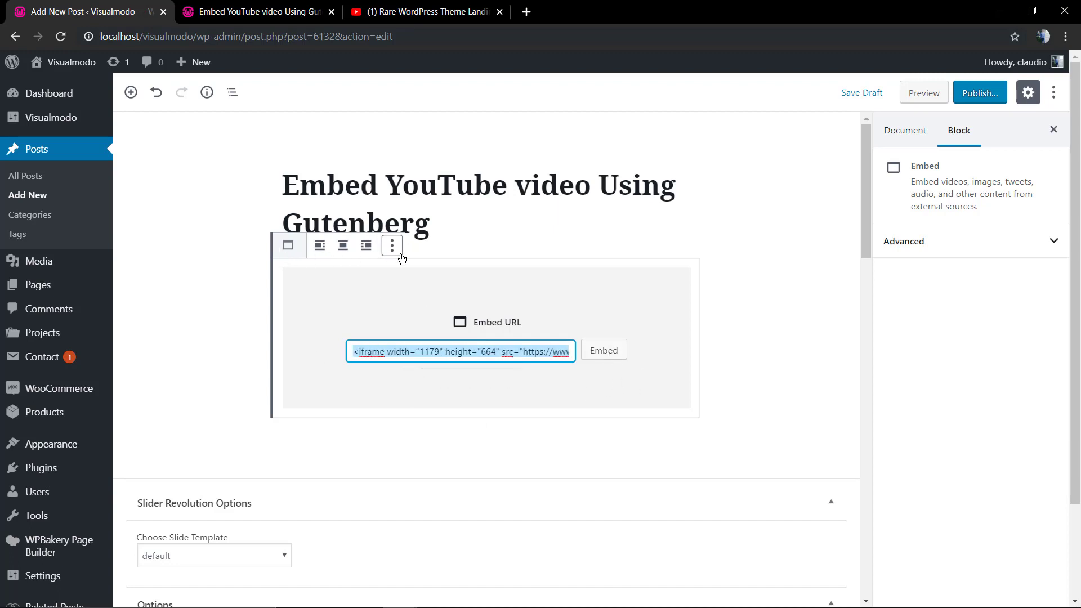
Step: Remove the Embed block and paste the YouTube iframe code into a new Custom HTML block
left_click(392, 245)
left_click(449, 451)
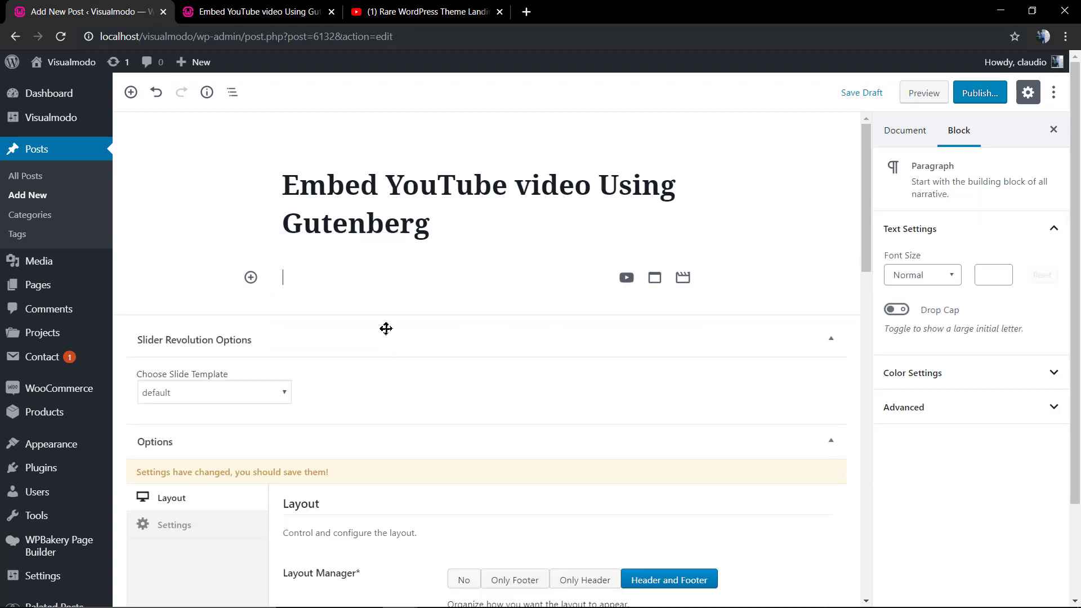
left_click(251, 278)
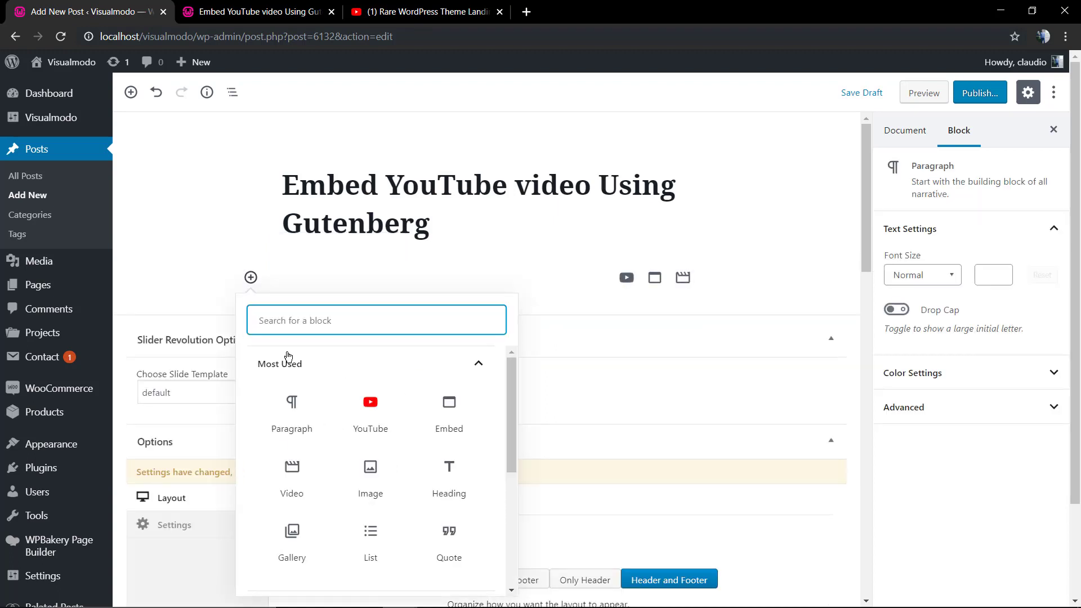
type("h")
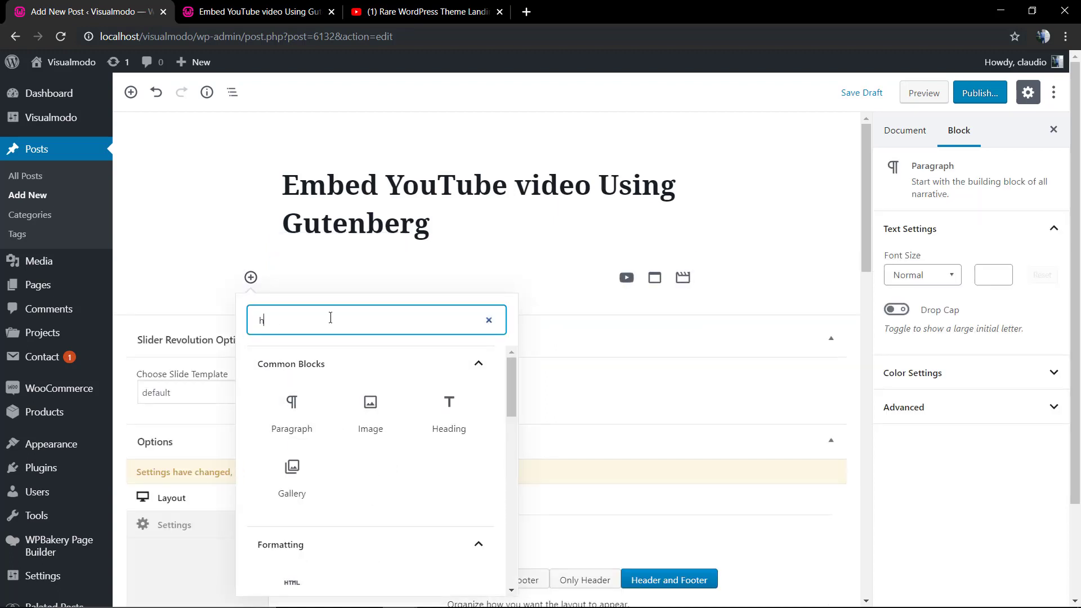
type("tml")
left_click(296, 404)
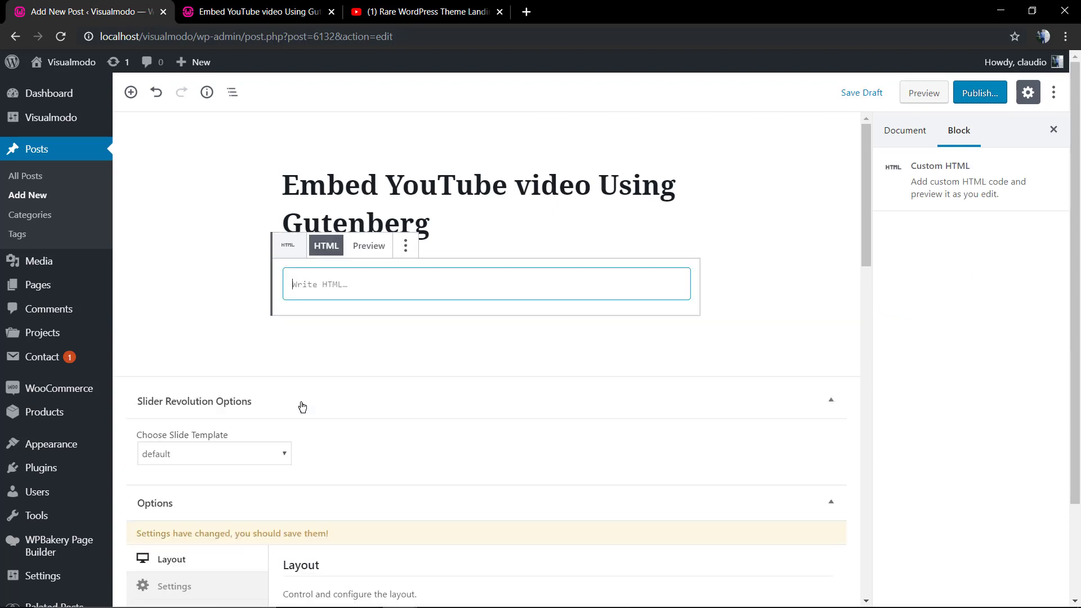
key("ctrl+v")
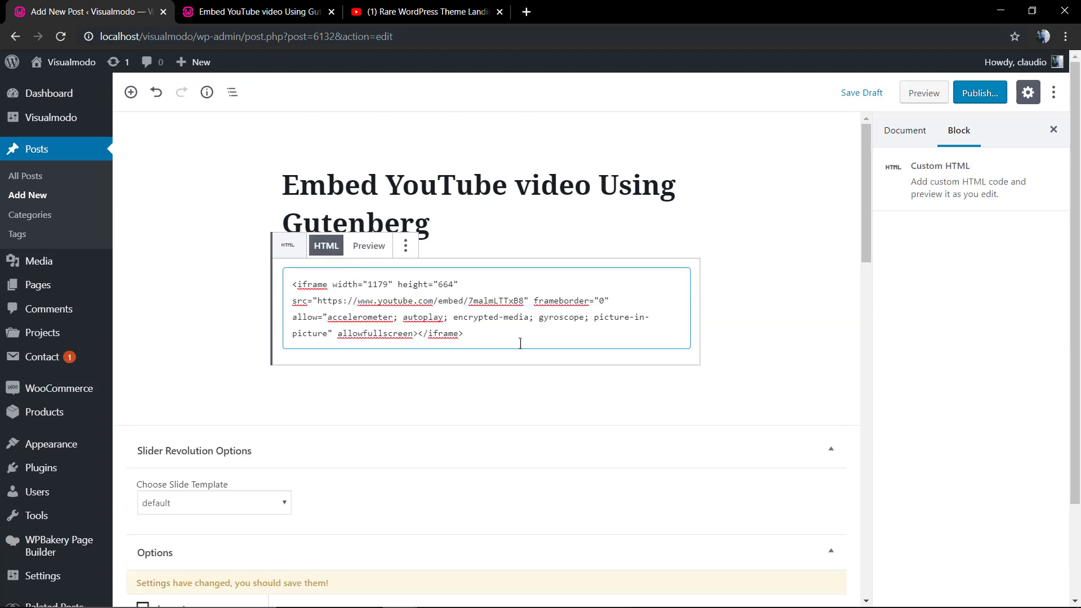
left_click(535, 408)
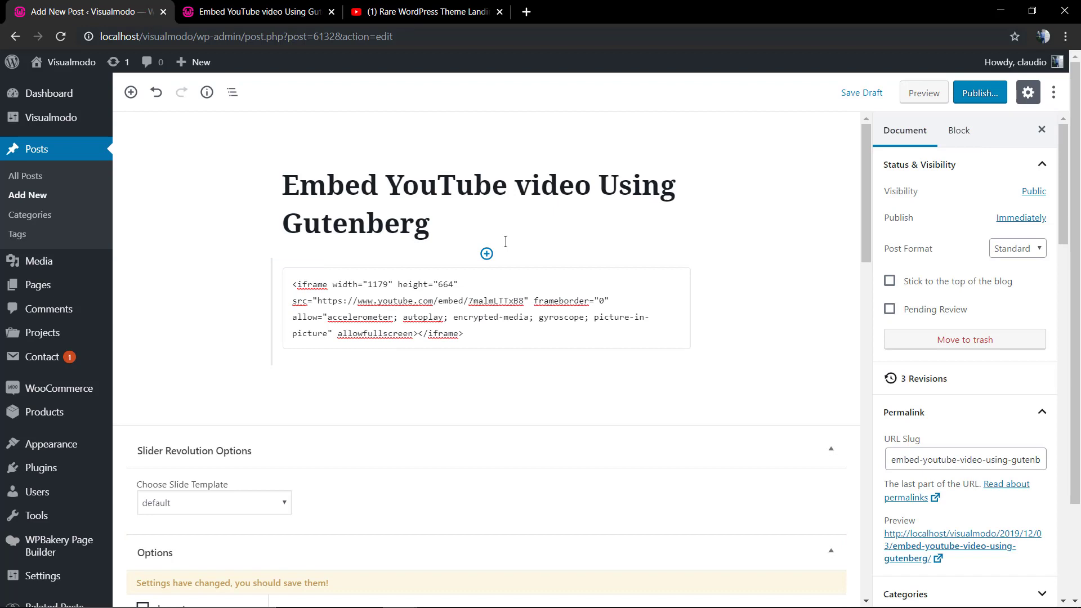
Step: Change the iframe's width from 1179 to 900 and its height from 664 to 600
left_click(402, 293)
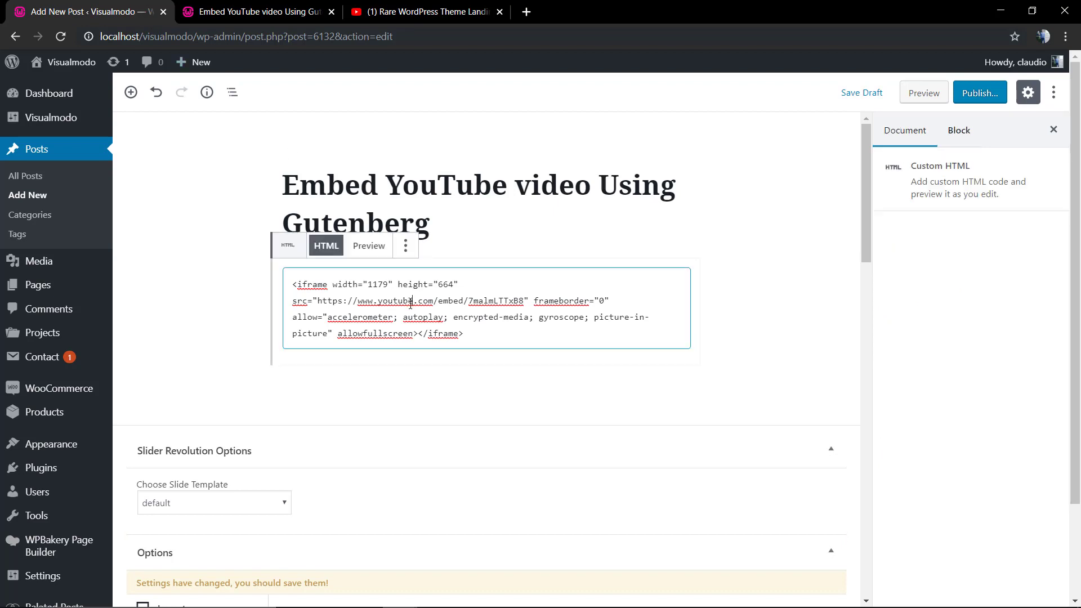
double_click(372, 285)
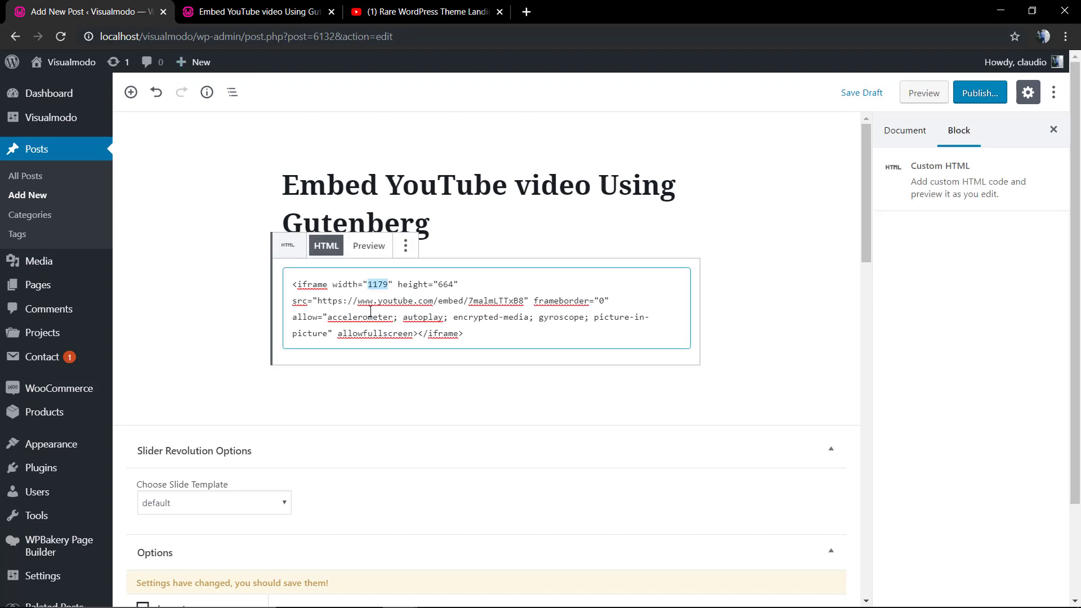
type("900")
double_click(439, 284)
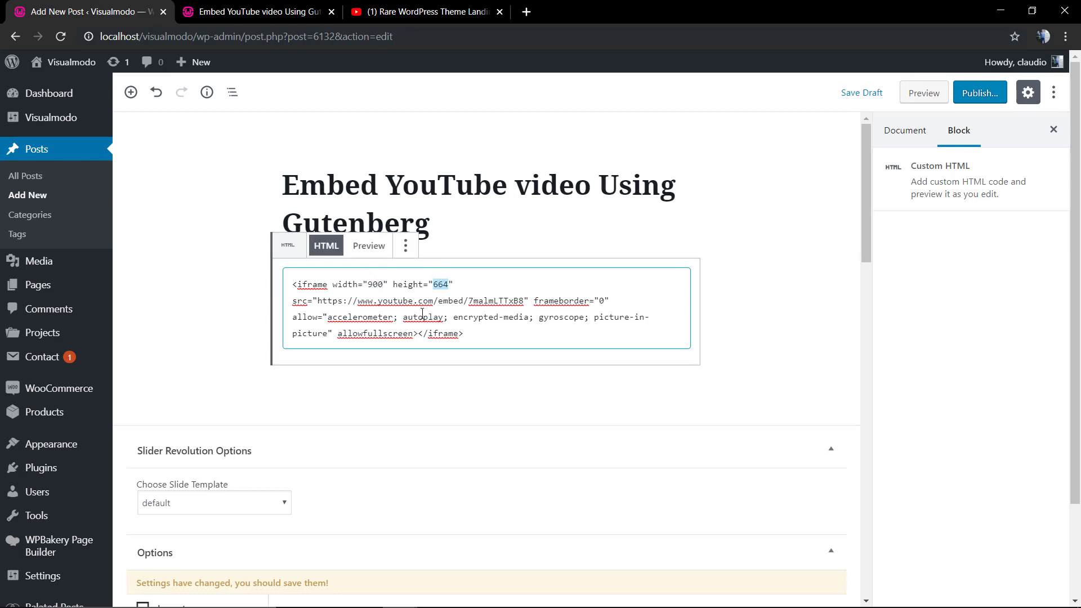
type("600")
left_click_drag(326, 284, 449, 300)
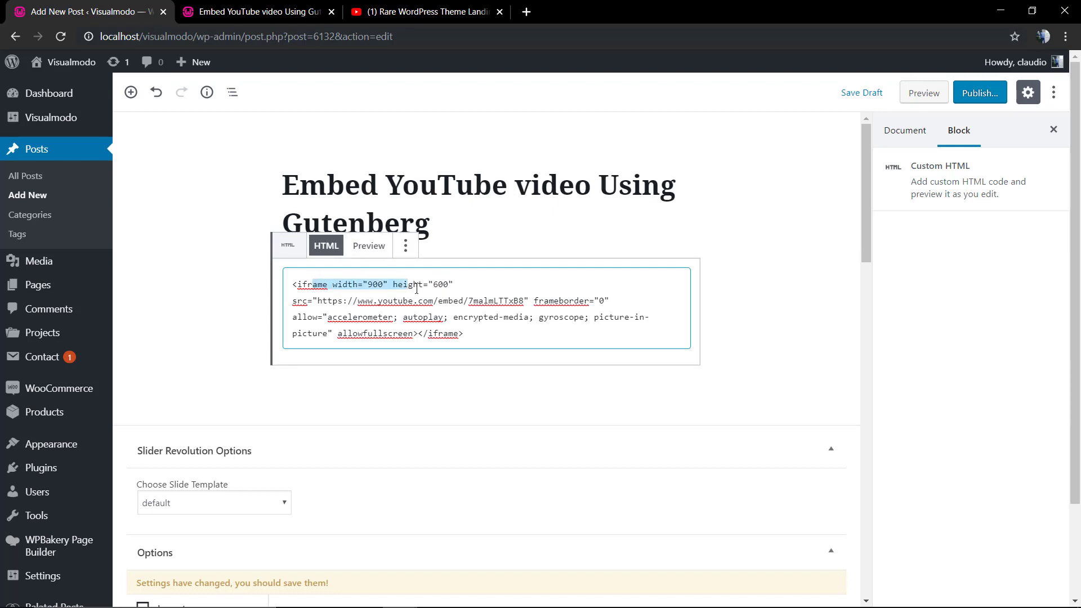
left_click(449, 287)
left_click(359, 252)
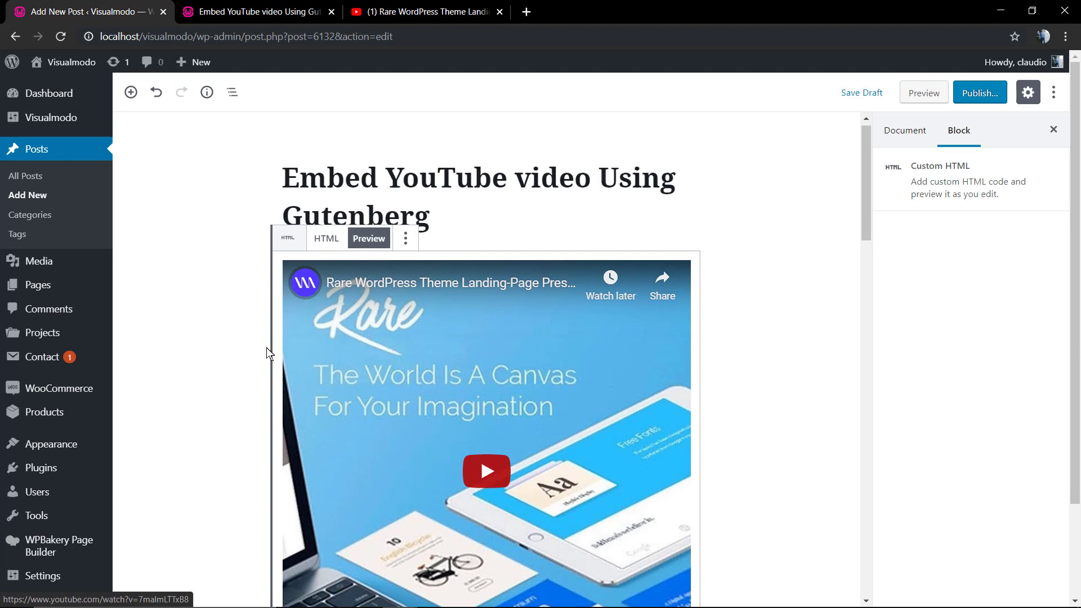
left_click(326, 247)
left_click(369, 246)
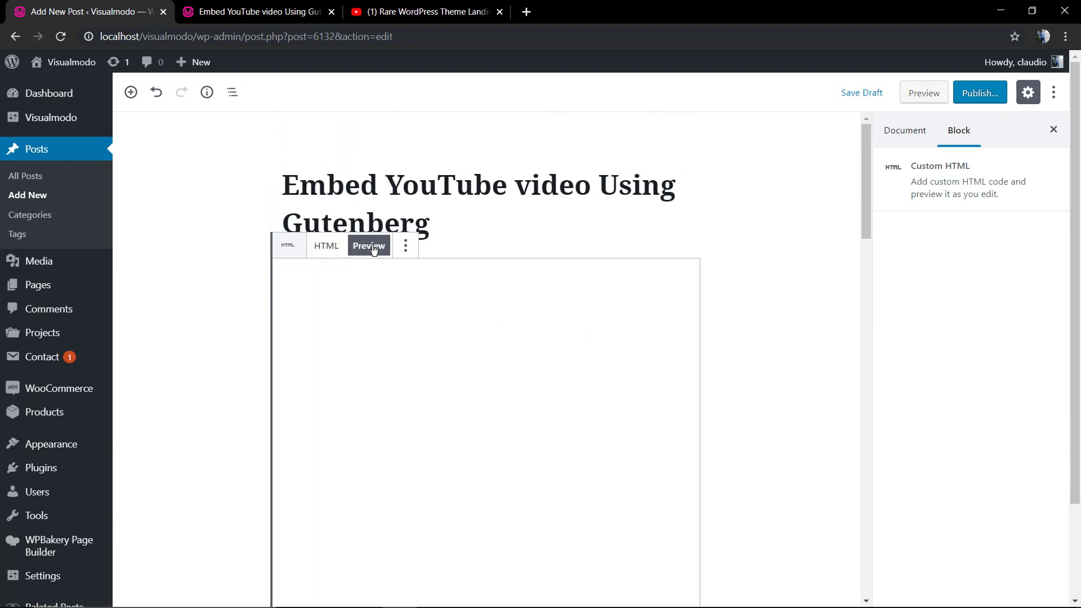
left_click(327, 247)
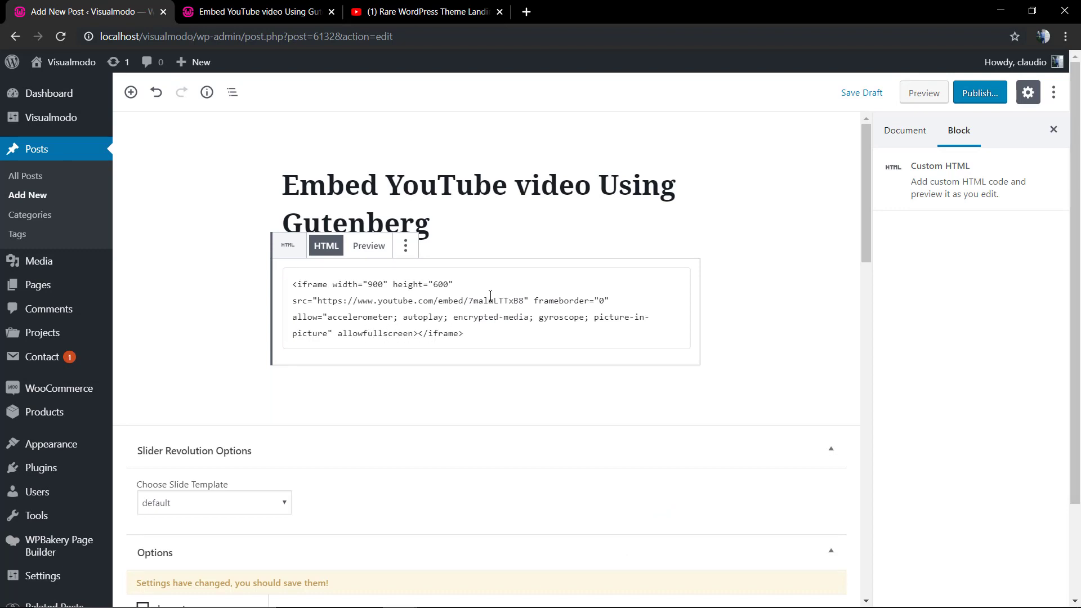
Step: Change the iframe size to width 700 and height 400
double_click(375, 285)
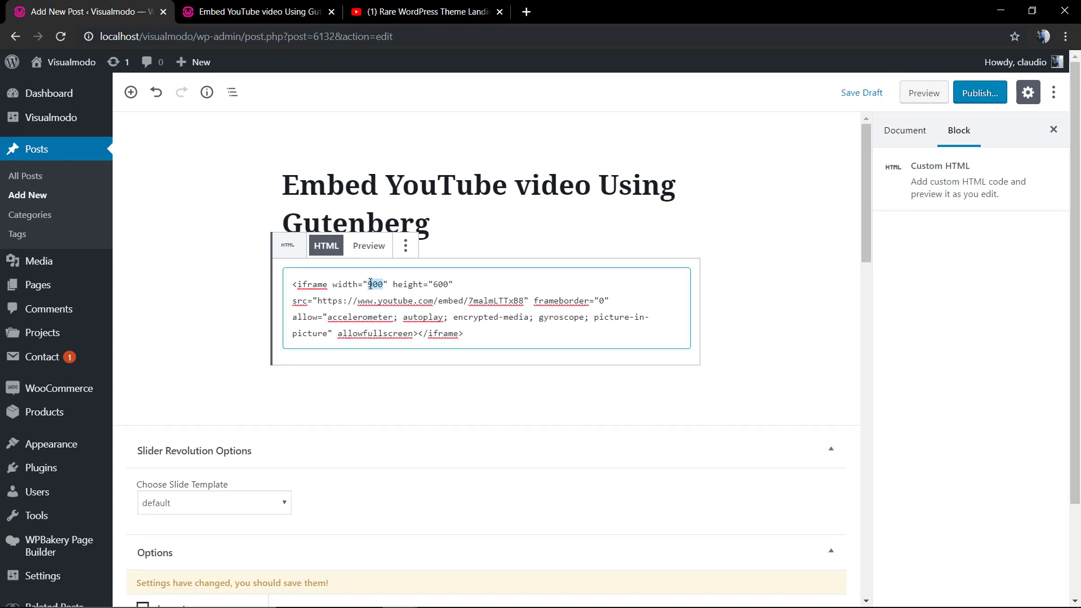
type("1")
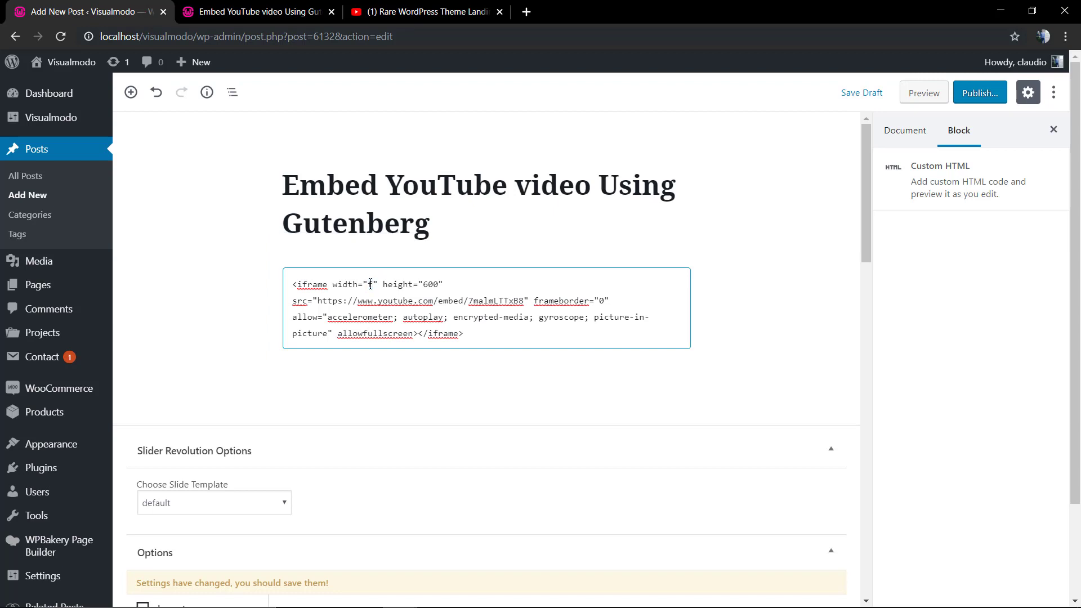
key("BackSpace")
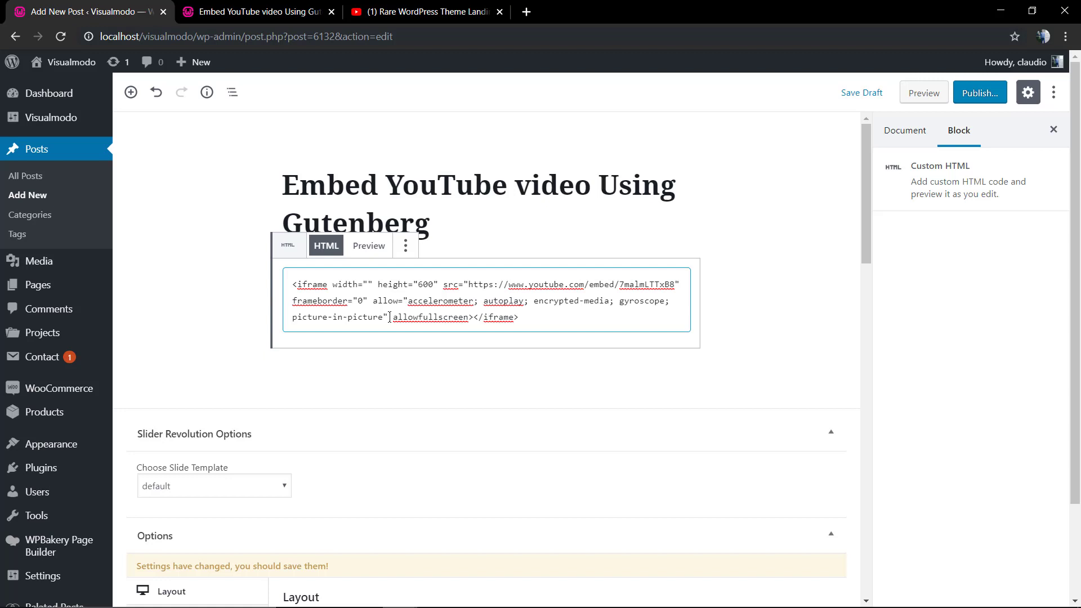
type("700\" height=\"600")
double_click(440, 282)
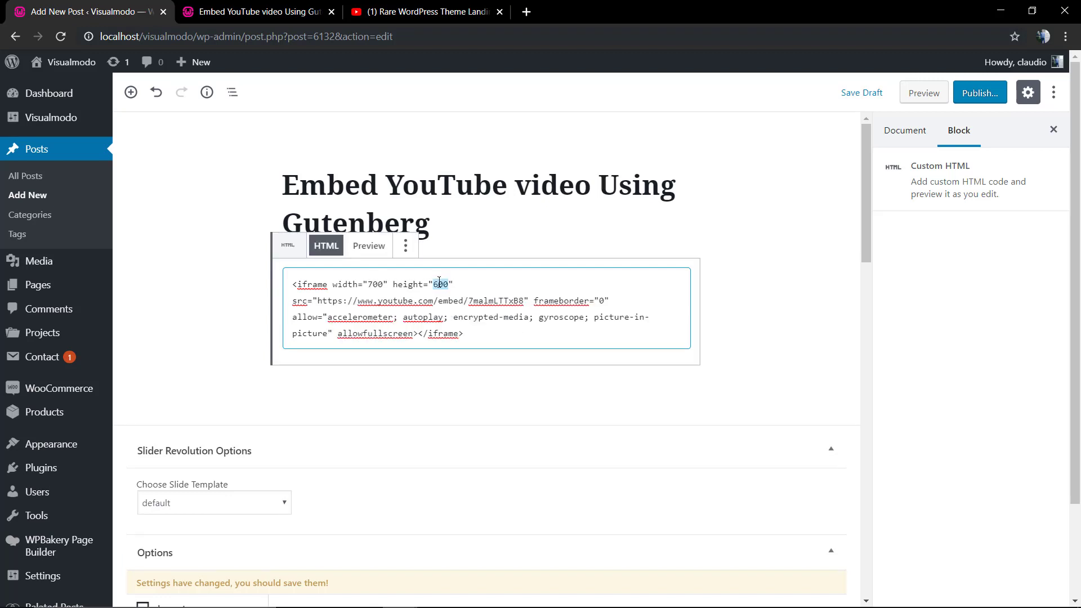
type("400")
key("ctrl+a")
left_click(388, 310)
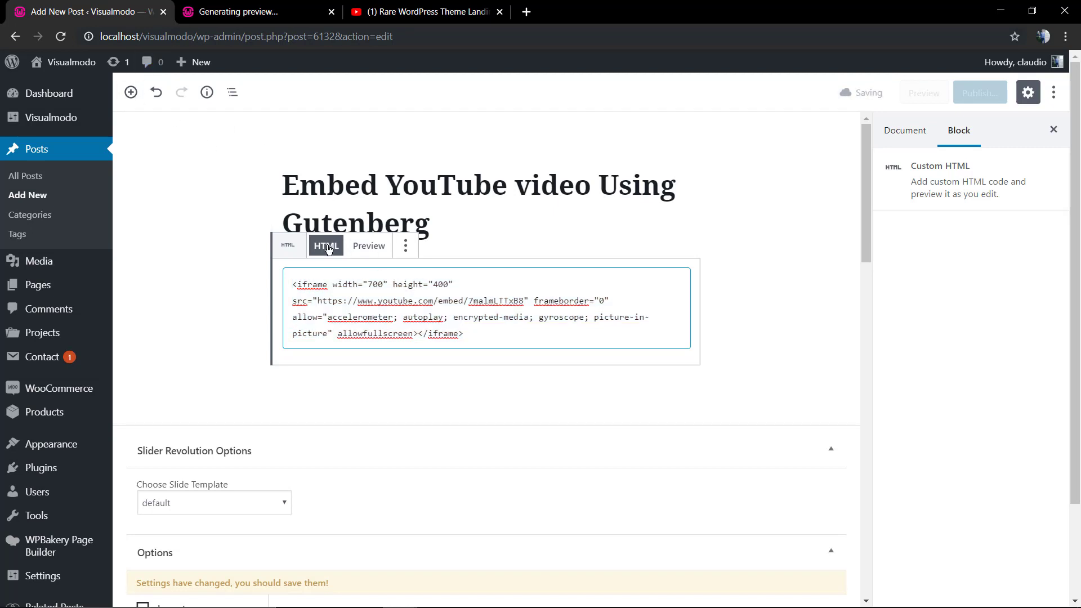
Step: Replace the Custom HTML block with a YouTube embed block and copy the video's URL
left_click(407, 249)
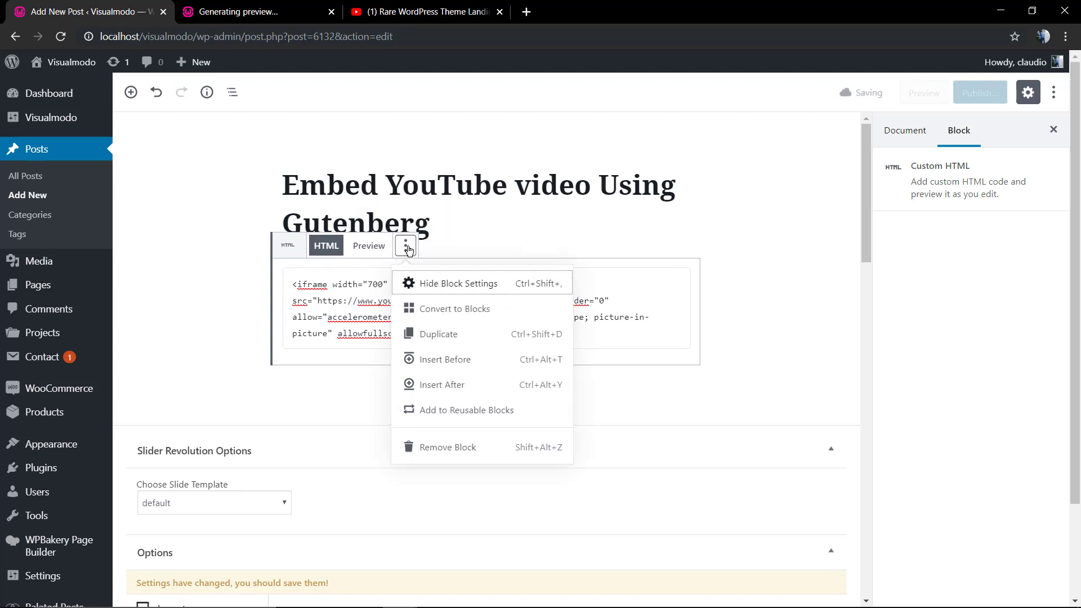
left_click(433, 446)
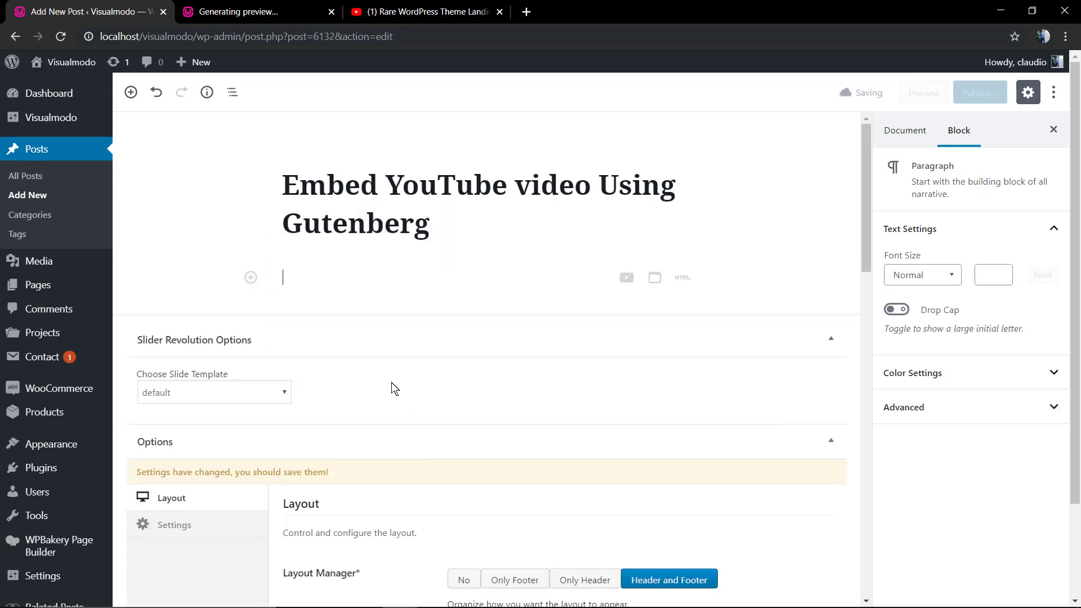
left_click(254, 279)
left_click(354, 421)
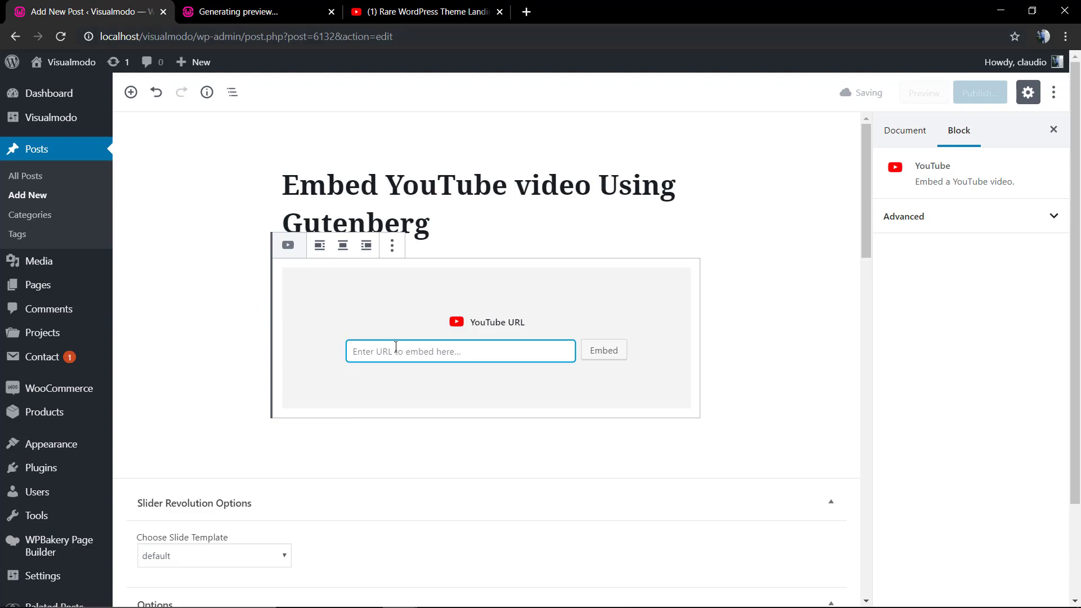
left_click(380, 12)
left_click(249, 36)
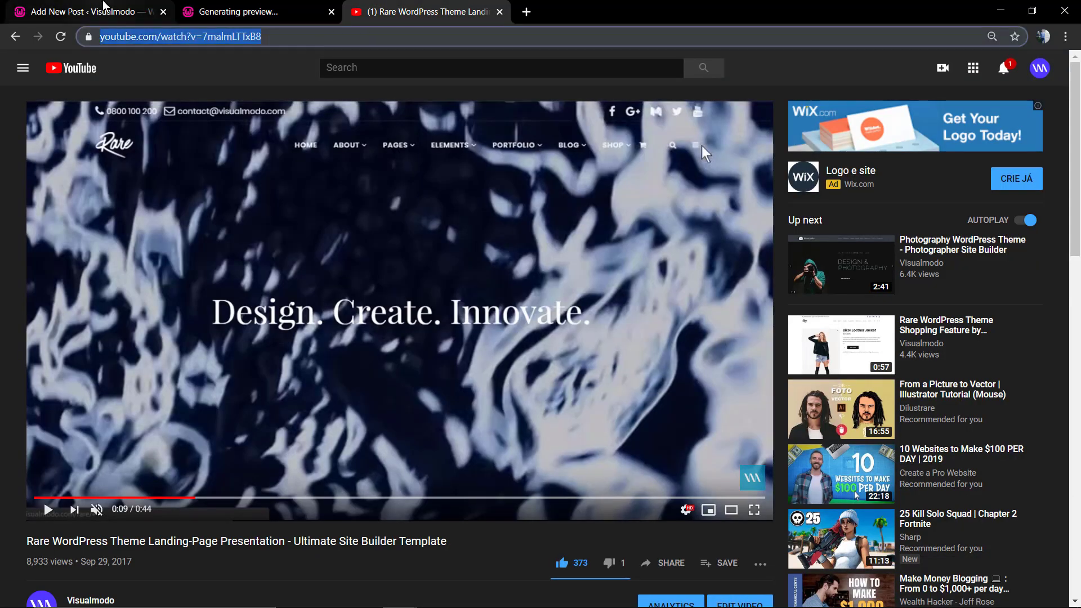
left_click(103, 6)
Step: Paste the Rare theme video's URL into the YouTube block, embed it, and check the preview
type("https://www.youtube.com/watch?v=7malmLTTxB8")
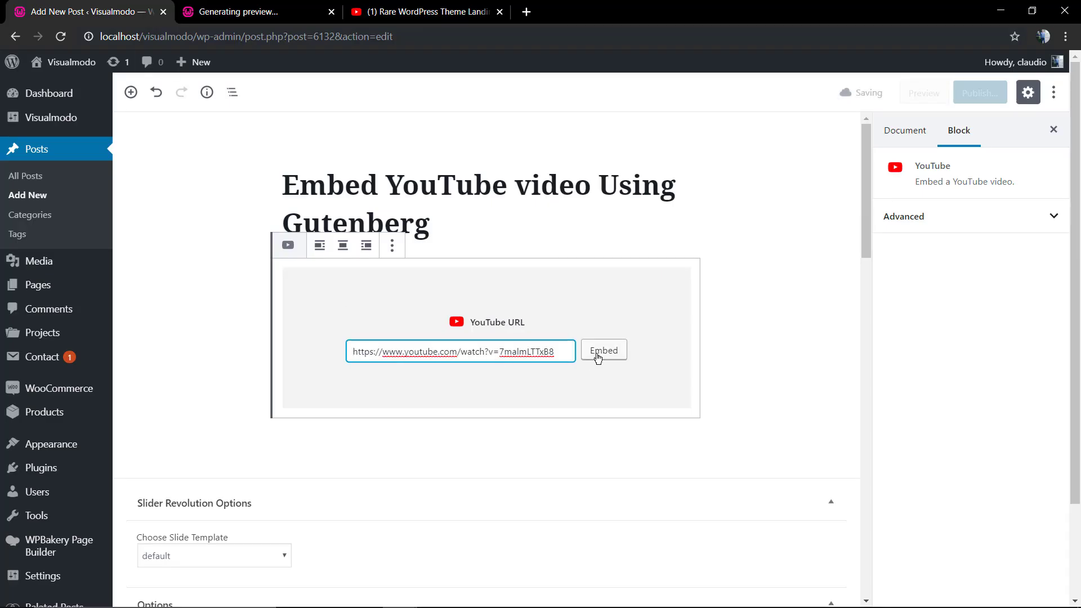
left_click(597, 358)
left_click(210, 398)
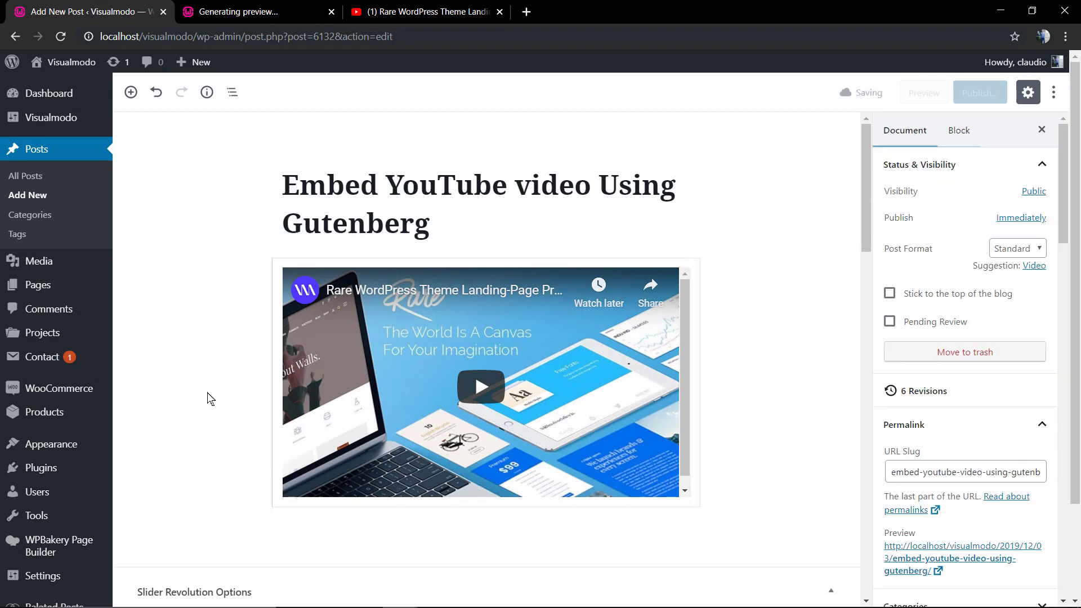
mouse_move(481, 382)
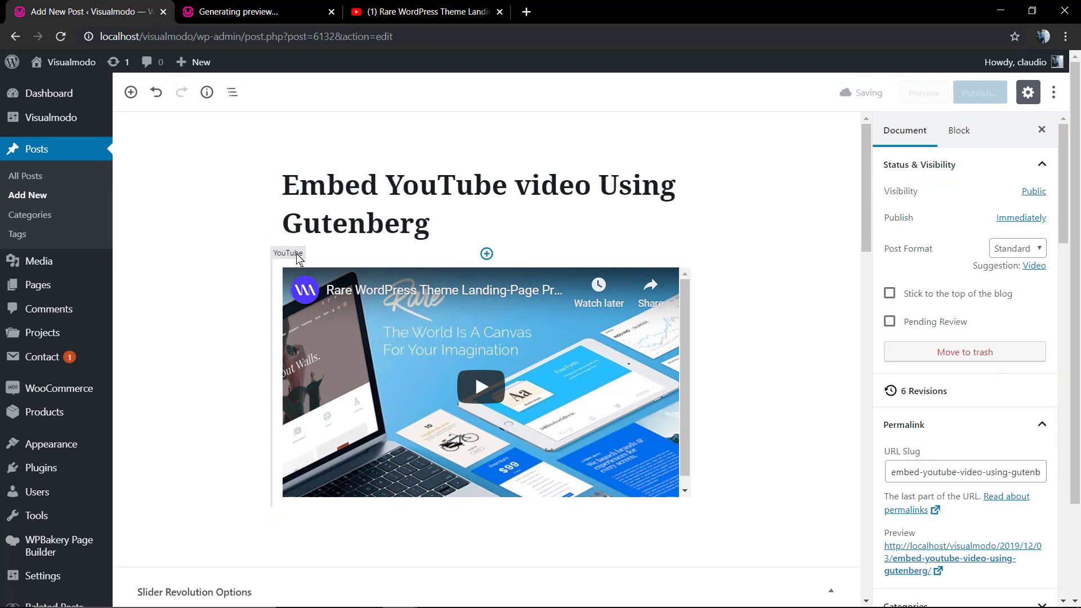
left_click(369, 298)
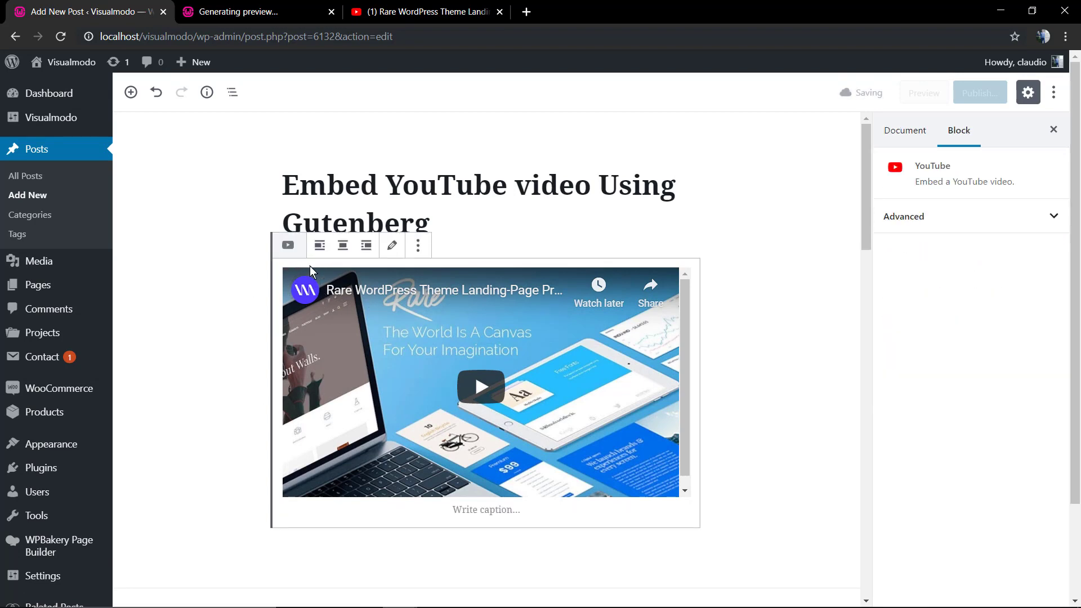
scroll(265, 330, "down", 2)
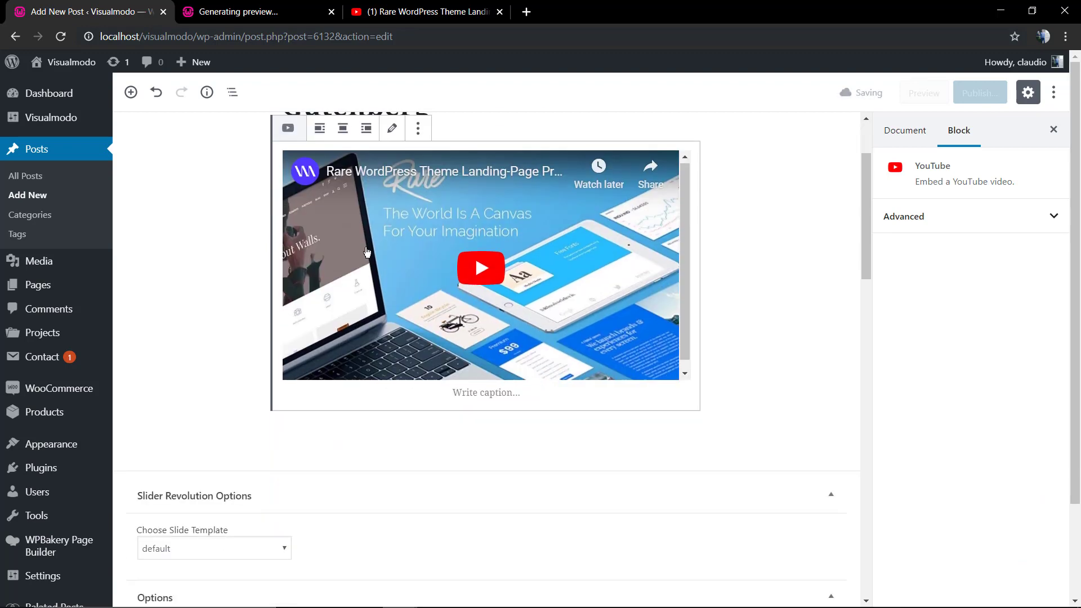
scroll(412, 163, "up", 2)
scroll(354, 208, "down", 2)
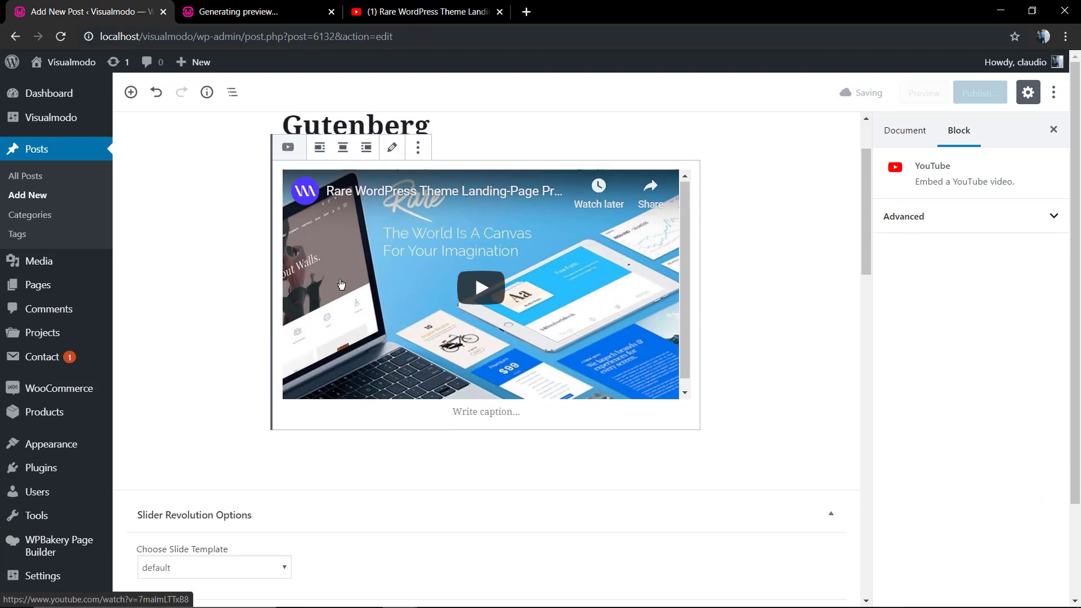
scroll(329, 298, "down", 3)
scroll(329, 297, "up", 5)
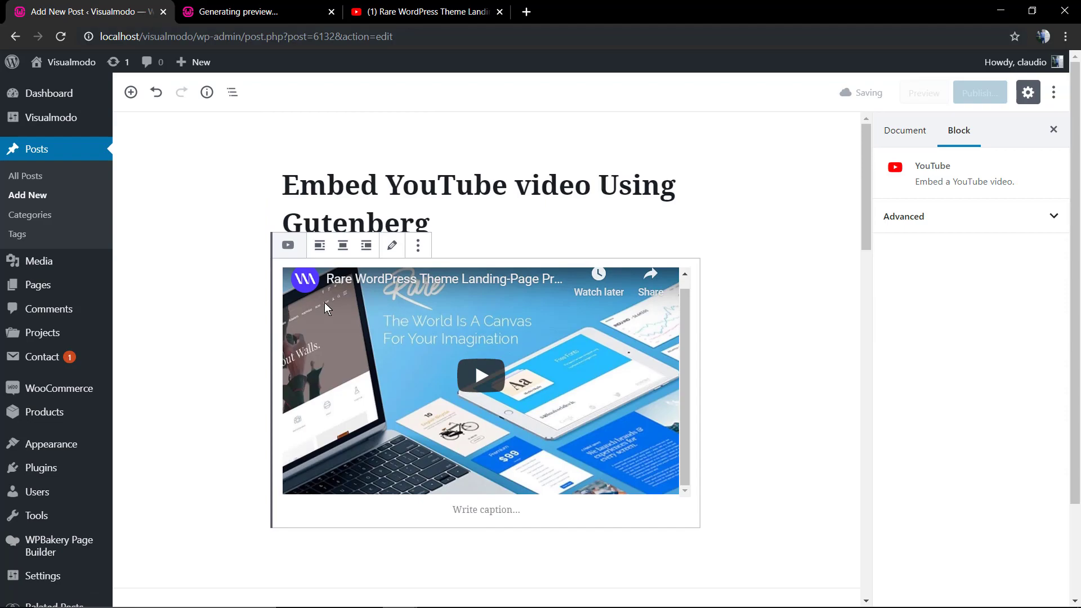